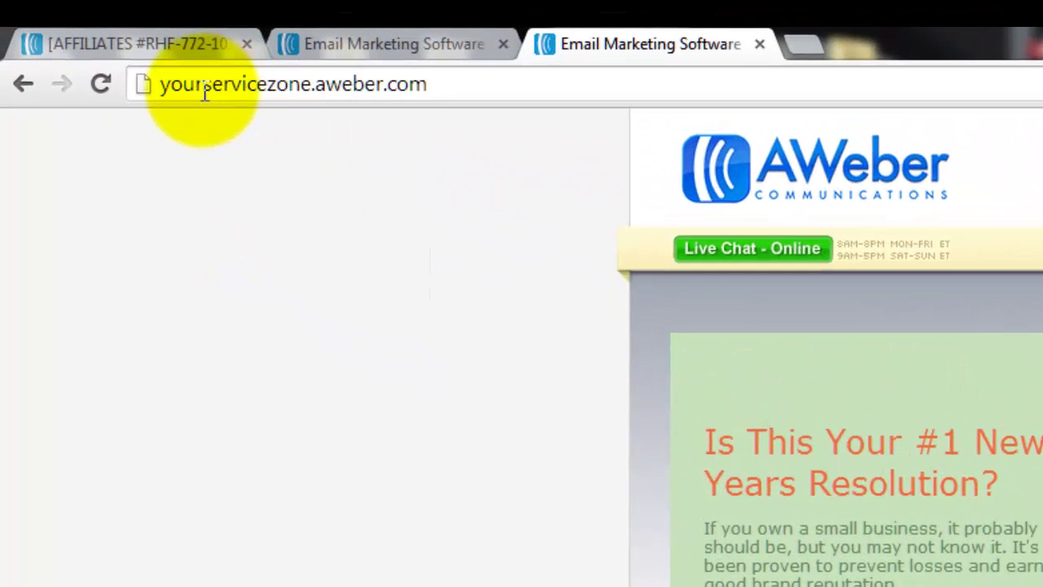
Reload yourservicezone.aweber.com so it redirects to the AWeber landing page with its login panel
click(429, 84)
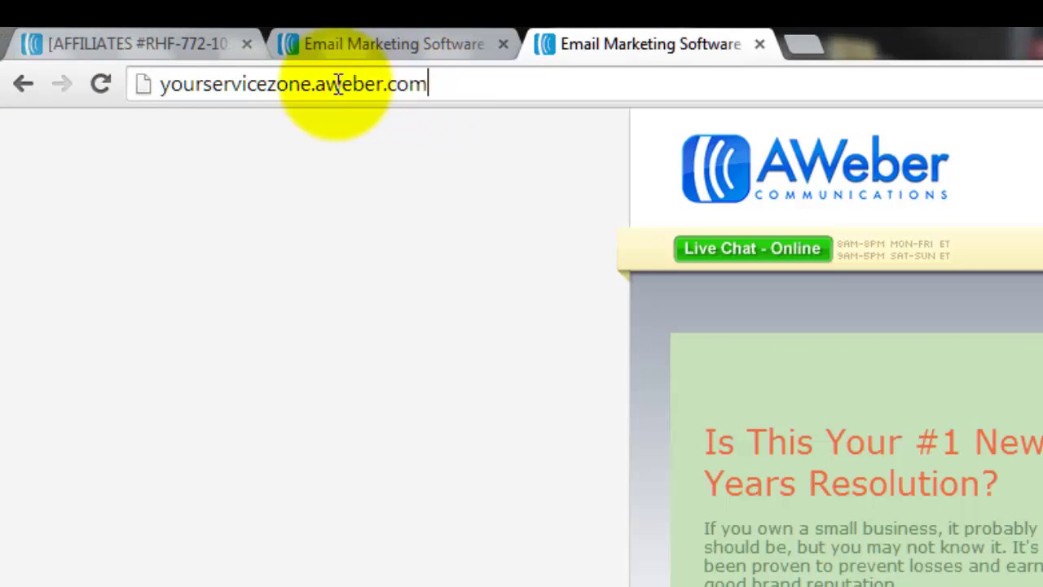
drag(338, 84, 168, 84)
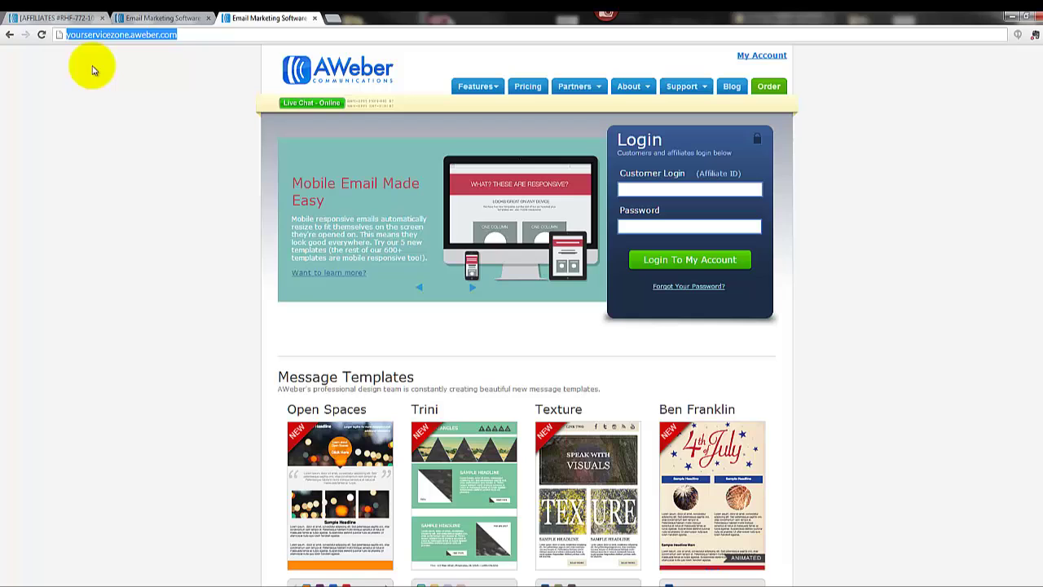
key(Return)
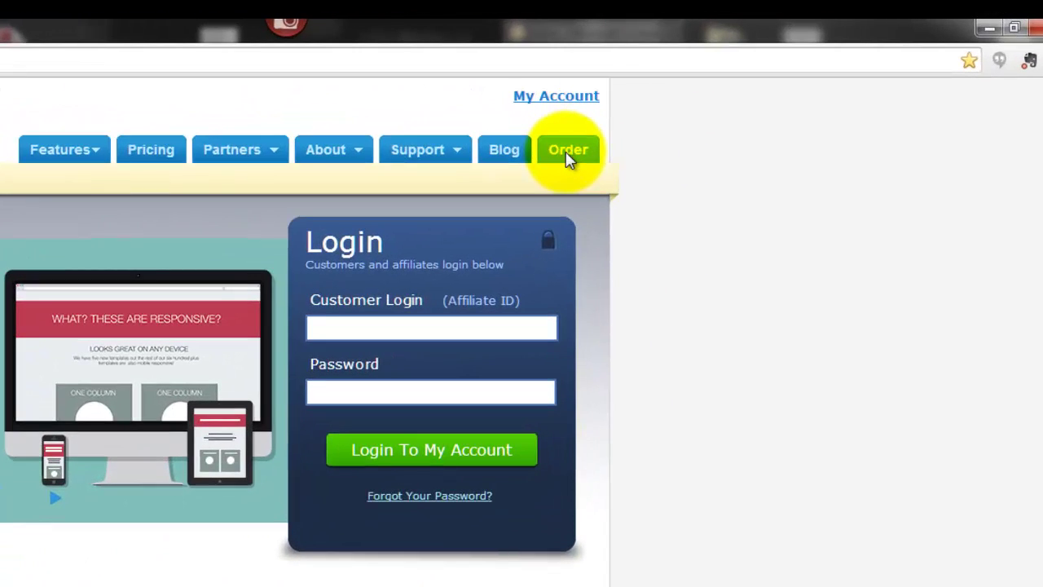
Open the $1 trial account order form and select its Login Name field
click(568, 155)
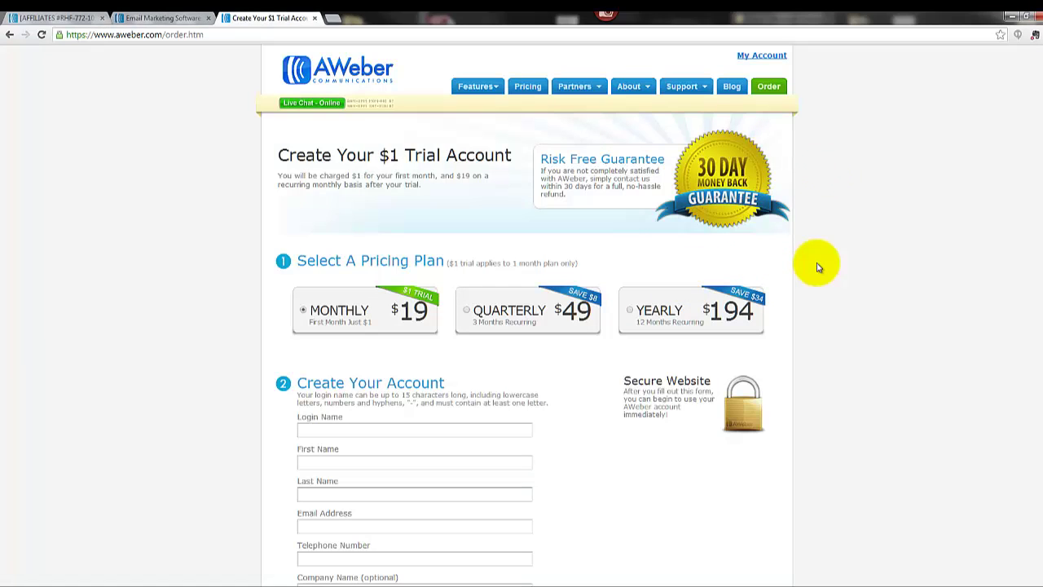
scroll(817, 264, down, 1)
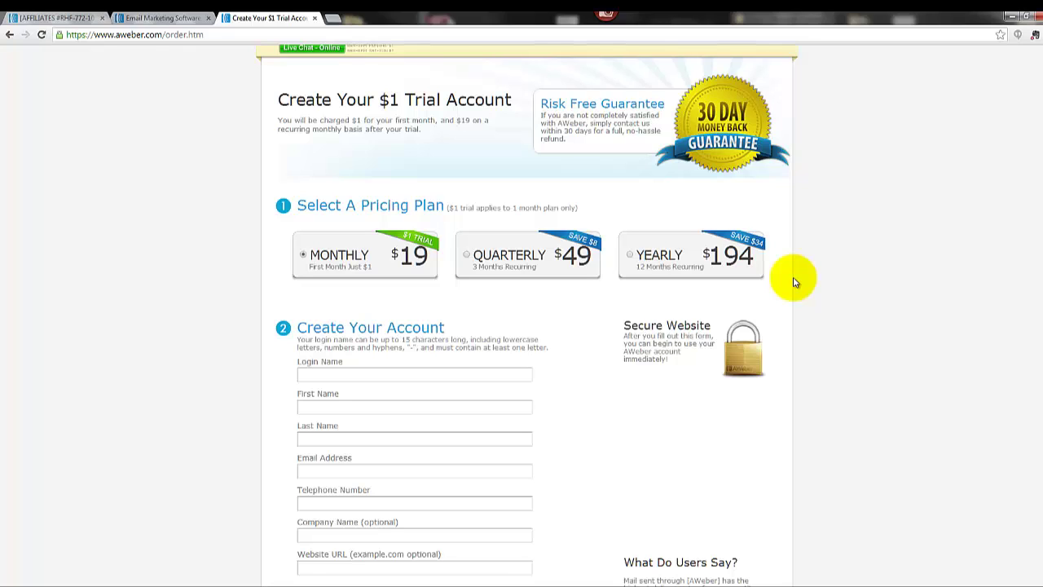
scroll(608, 323, down, 1)
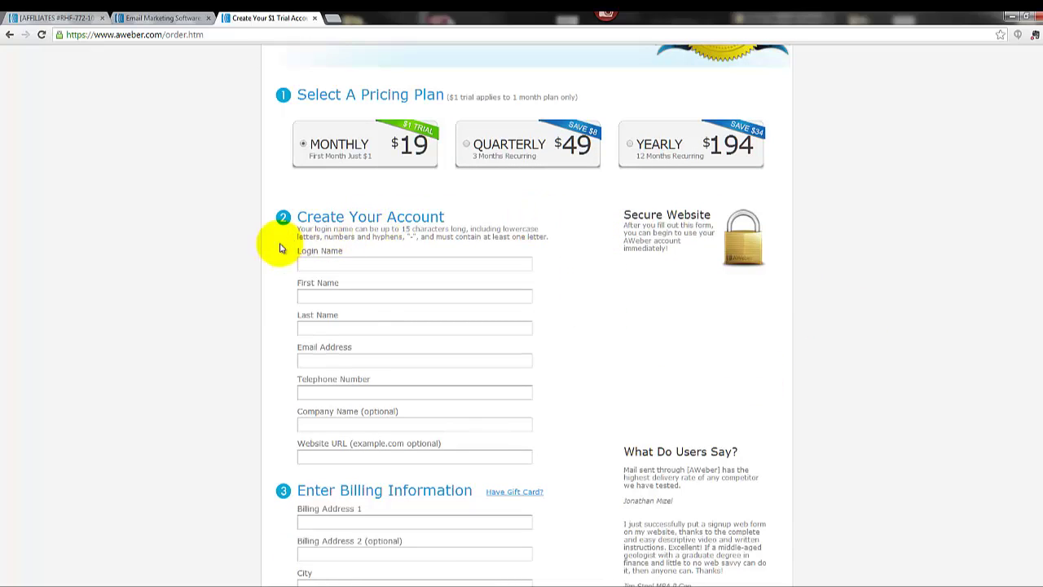
click(319, 260)
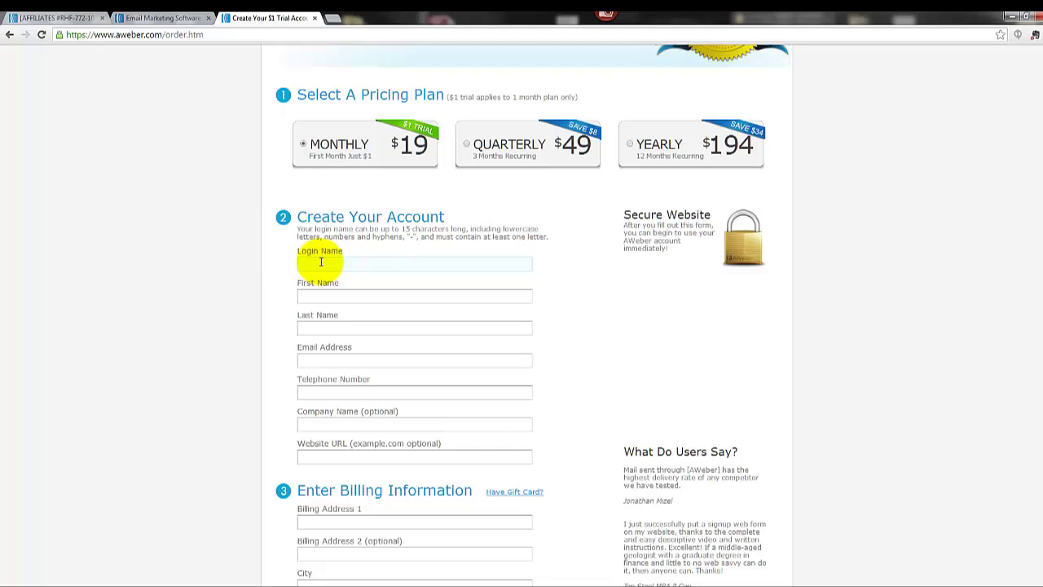
click(318, 262)
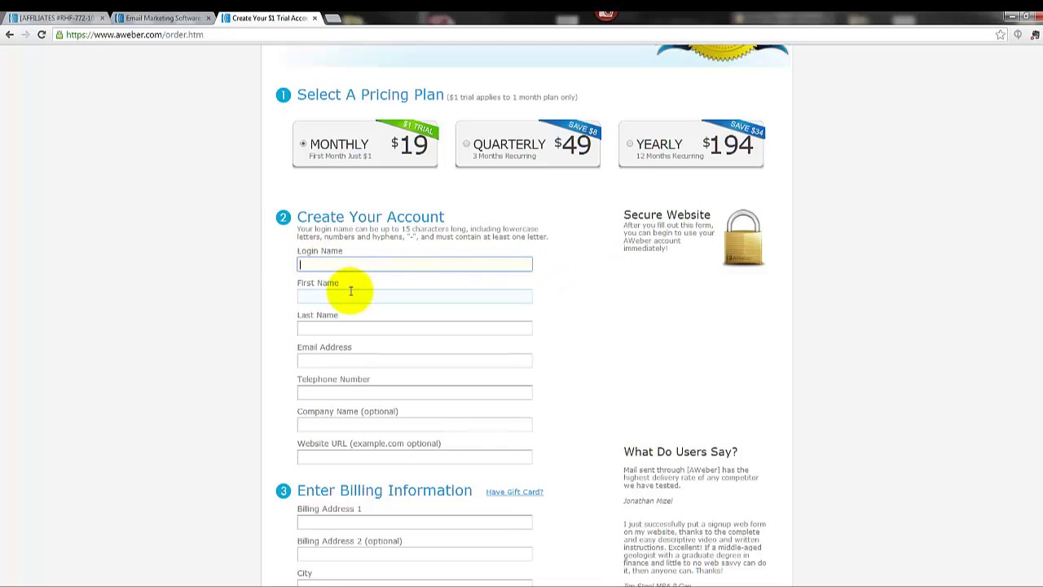
Look over the billing fields, checking the Country list but keeping AUSTRALIA
scroll(510, 324, down, 1)
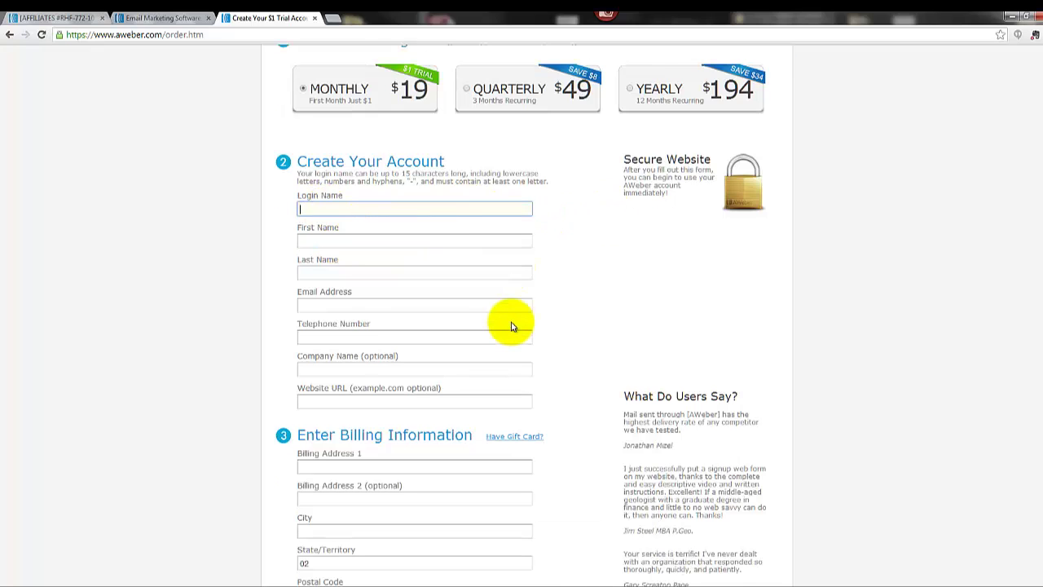
scroll(511, 326, down, 1)
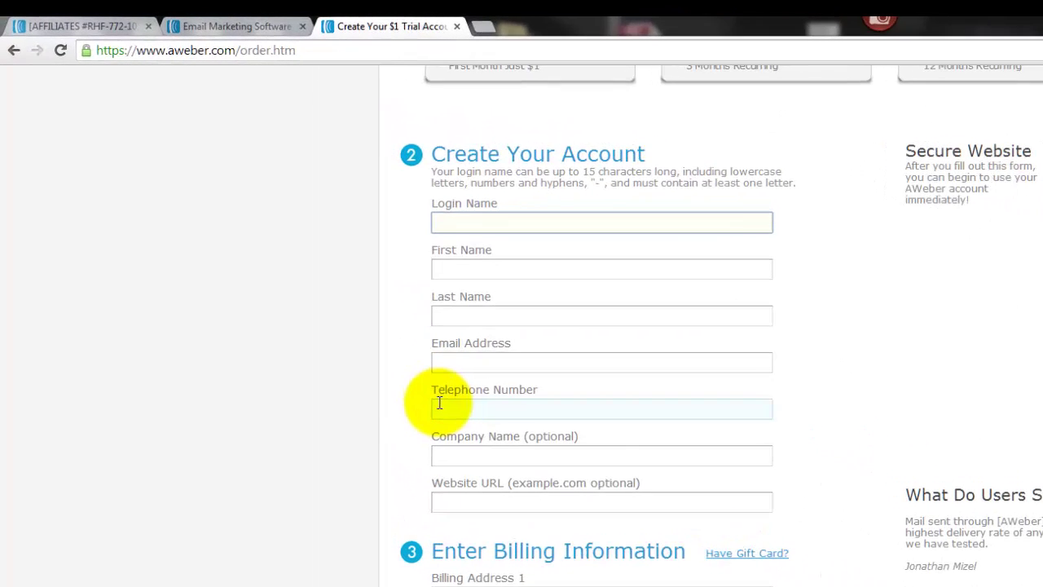
scroll(818, 443, down, 3)
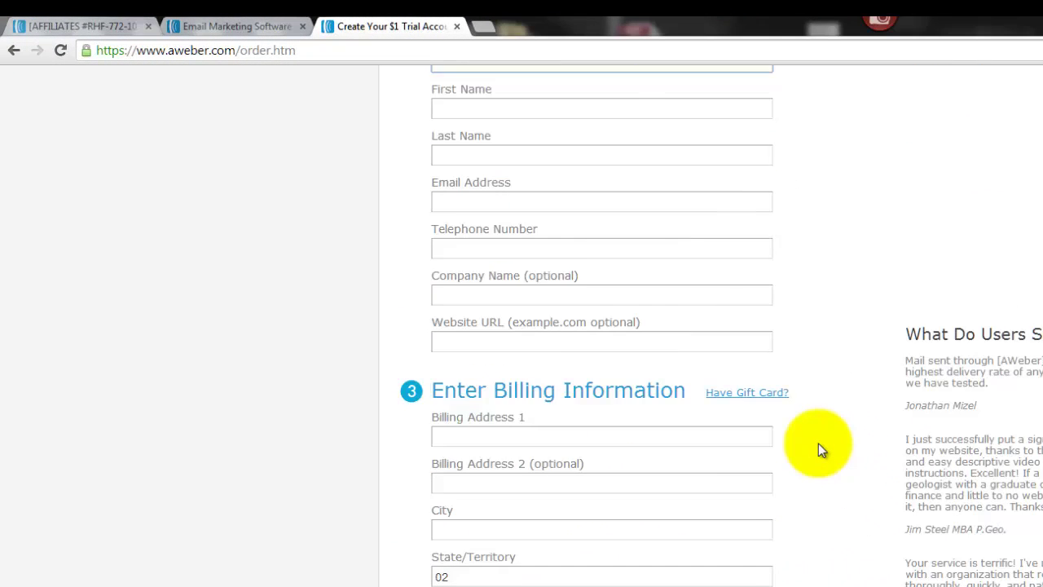
scroll(818, 443, down, 2)
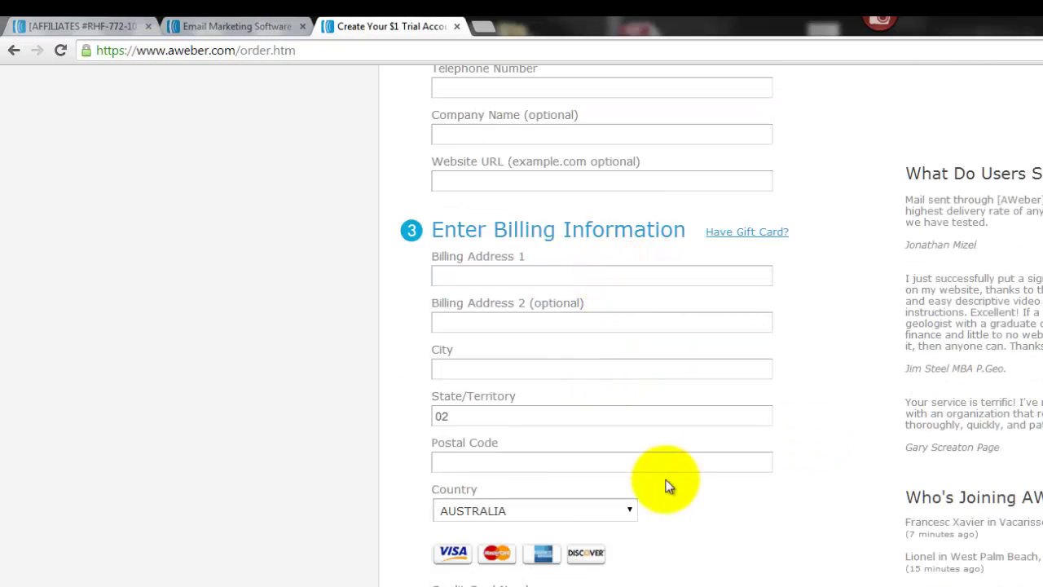
click(627, 510)
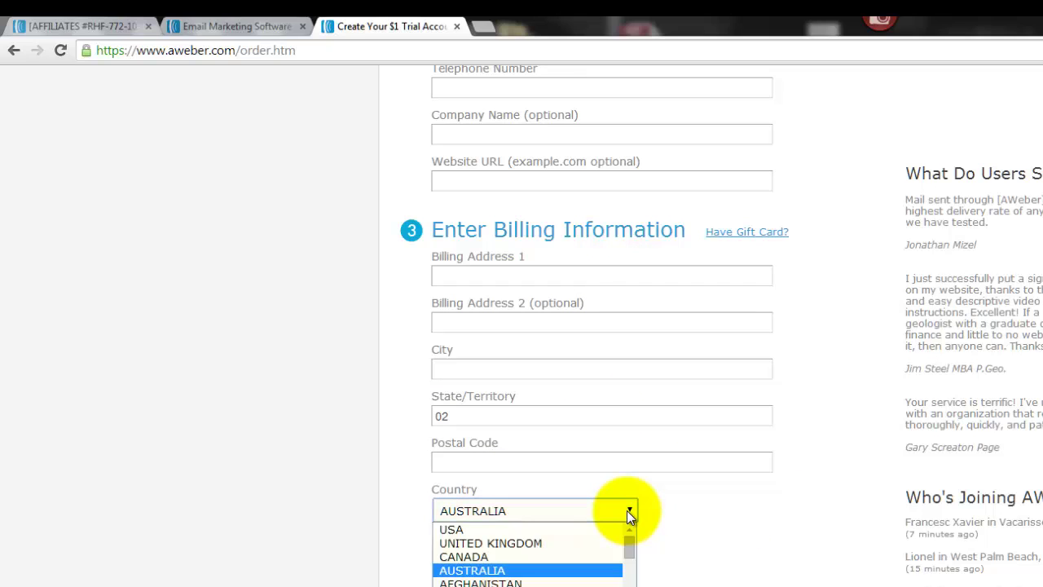
click(627, 510)
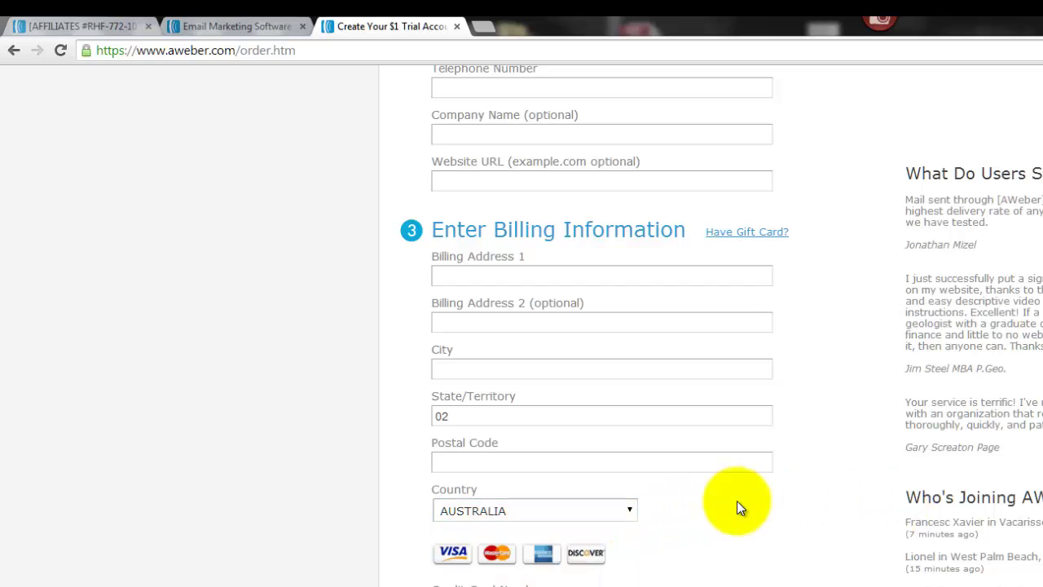
scroll(736, 500, down, 2)
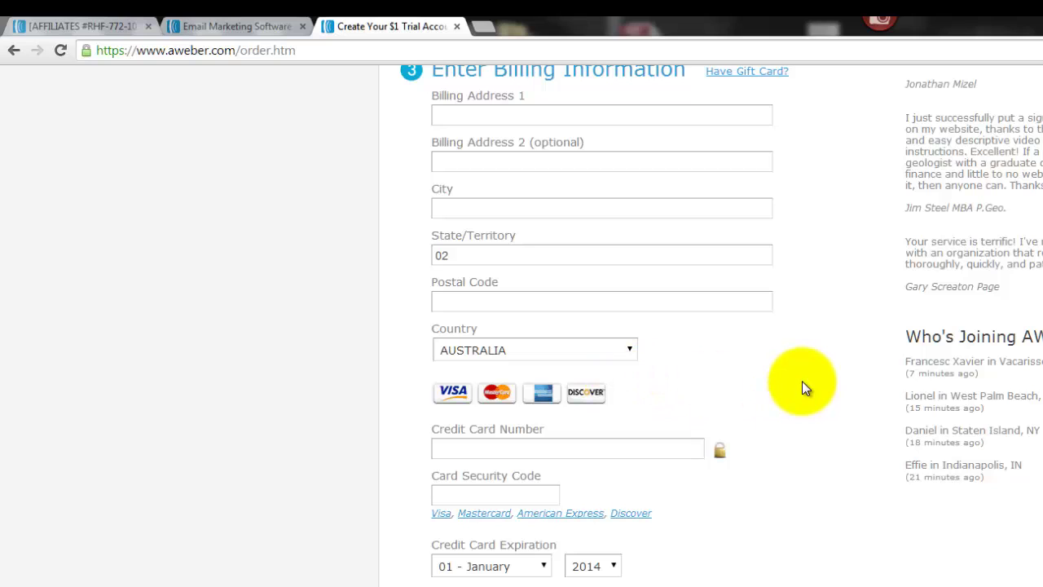
scroll(802, 380, down, 1)
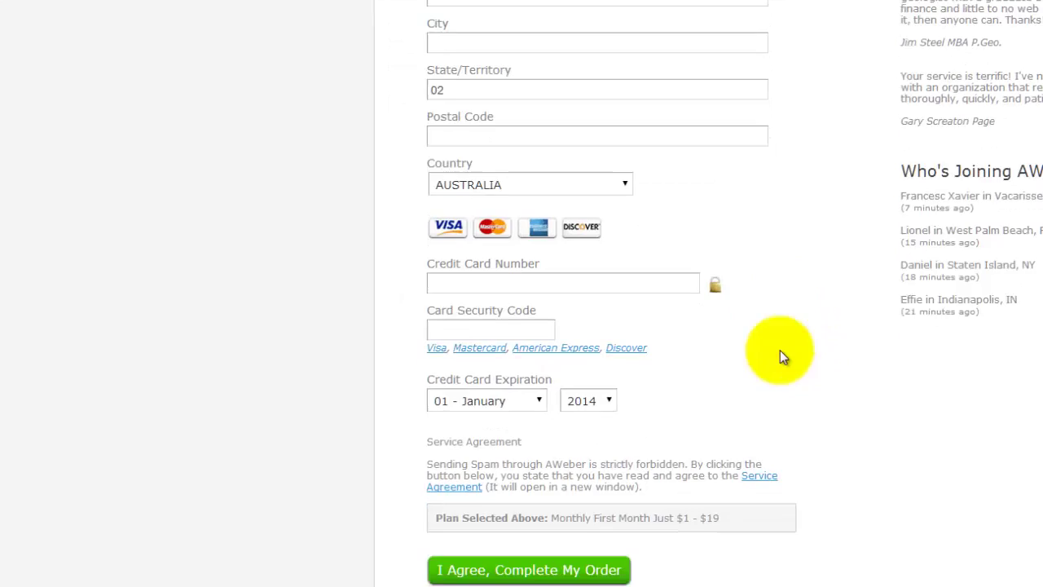
drag(423, 322, 726, 323)
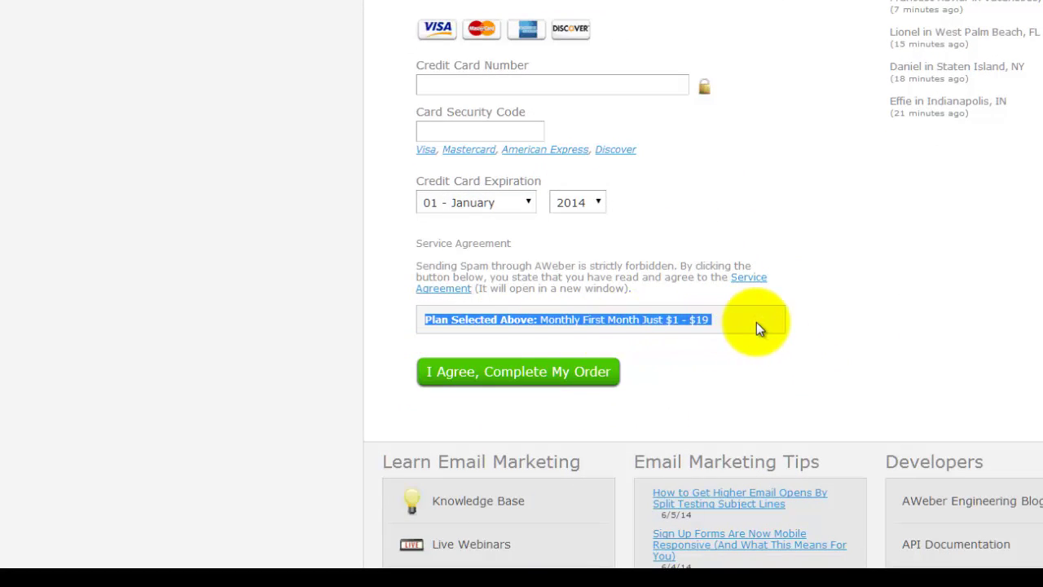
click(756, 322)
scroll(757, 322, up, 10)
scroll(756, 321, up, 2)
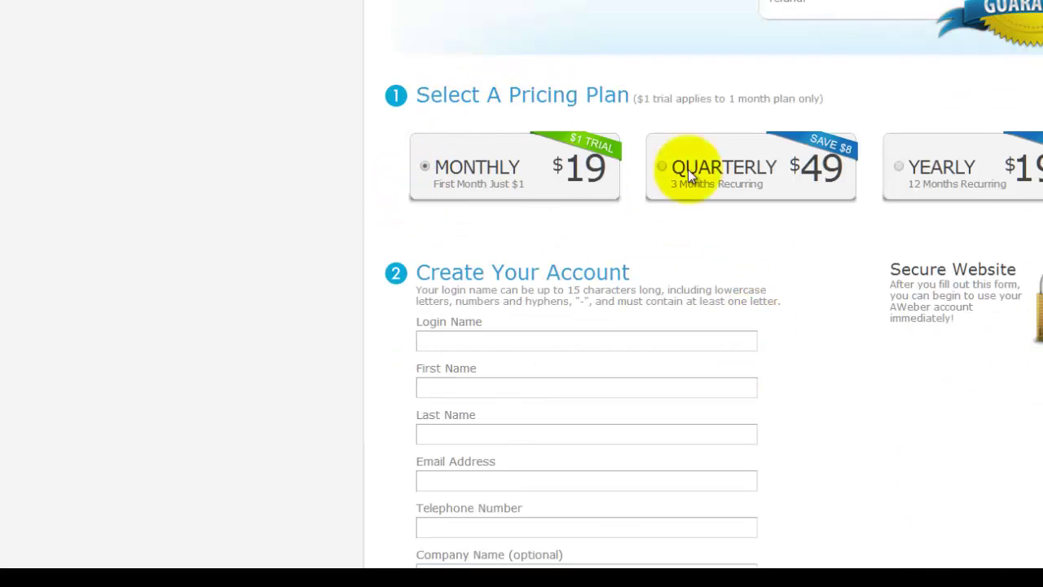
click(901, 167)
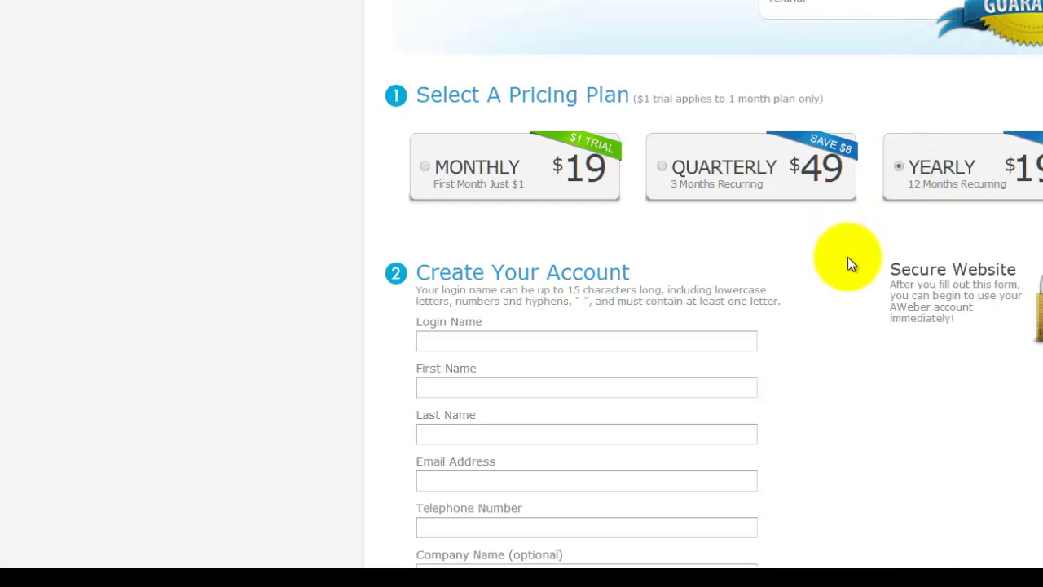
scroll(817, 281, down, 6)
scroll(817, 281, down, 7)
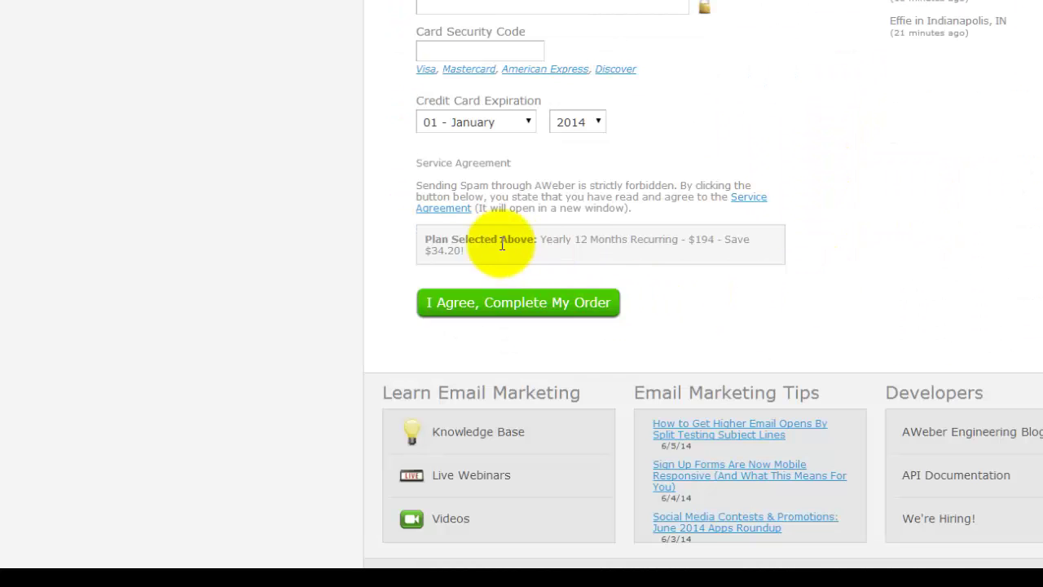
drag(425, 240, 766, 243)
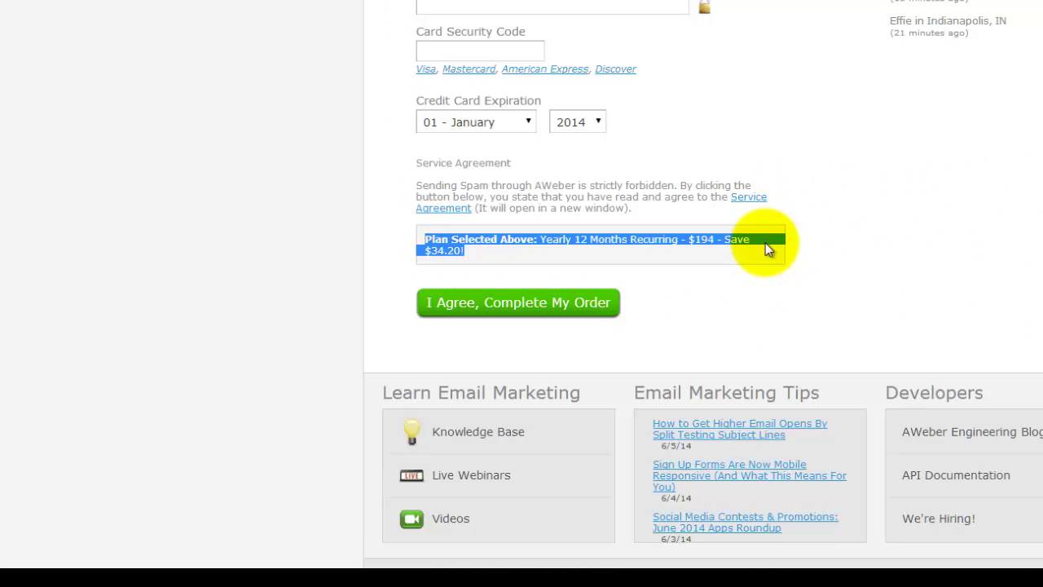
click(824, 236)
scroll(825, 235, up, 1)
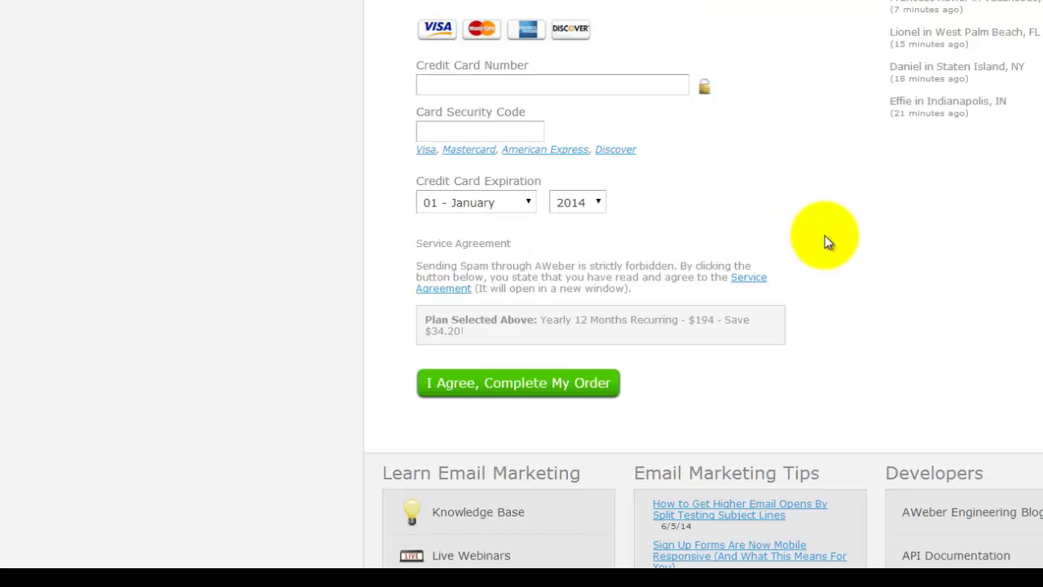
scroll(825, 235, up, 15)
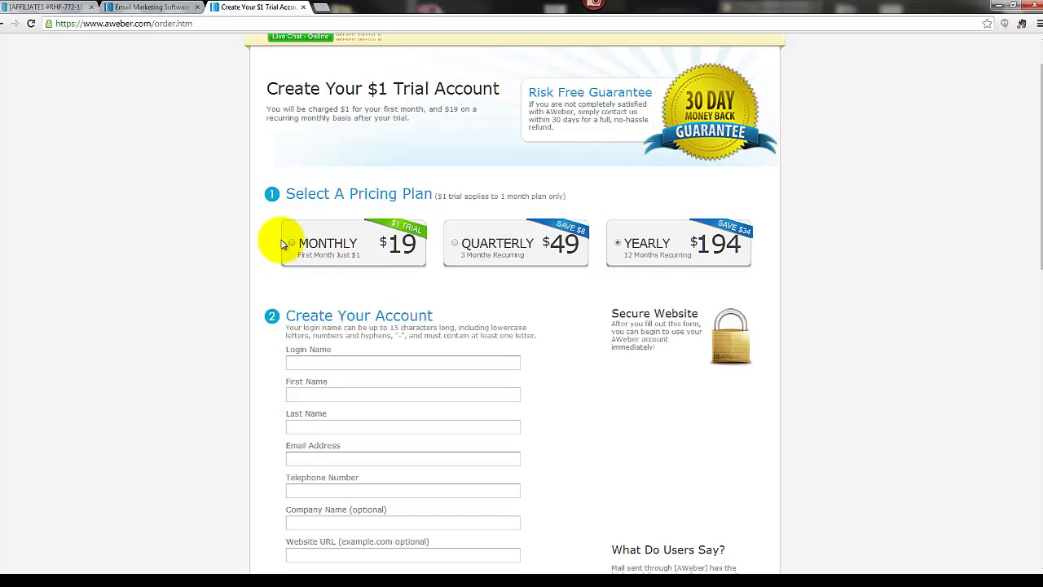
scroll(555, 303, down, 2)
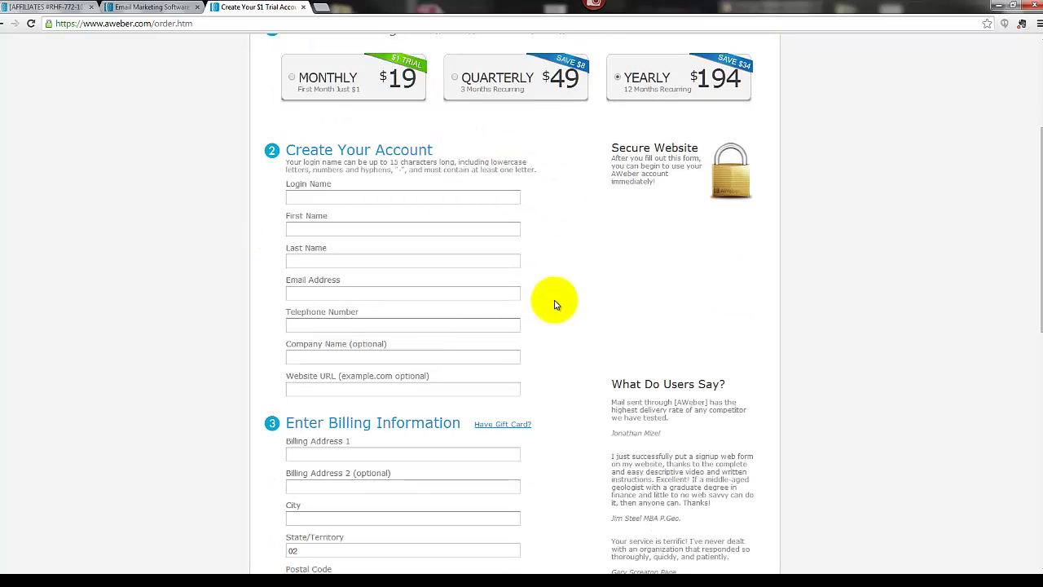
scroll(554, 304, down, 5)
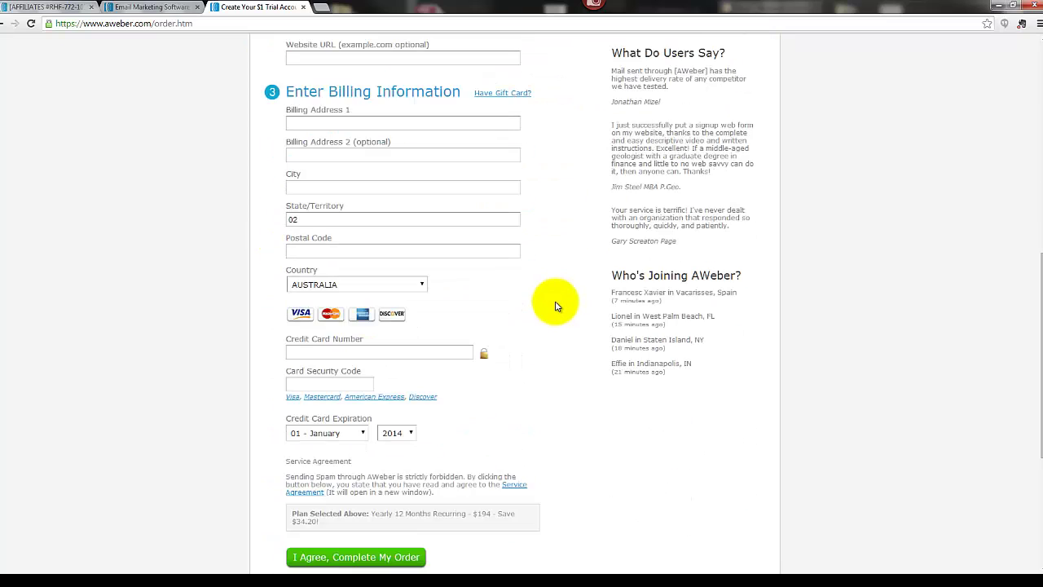
scroll(555, 308, down, 1)
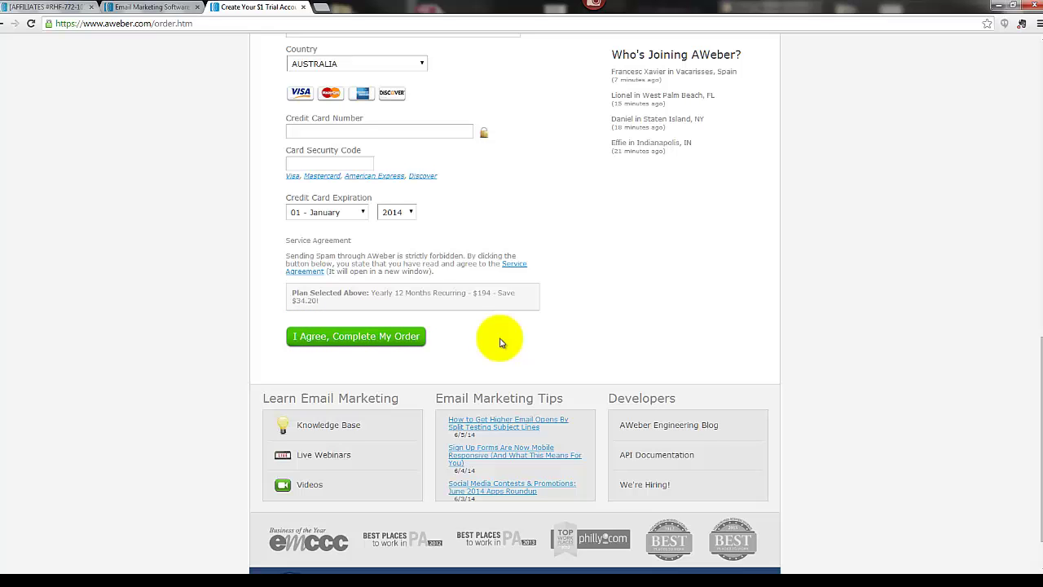
scroll(524, 298, up, 1)
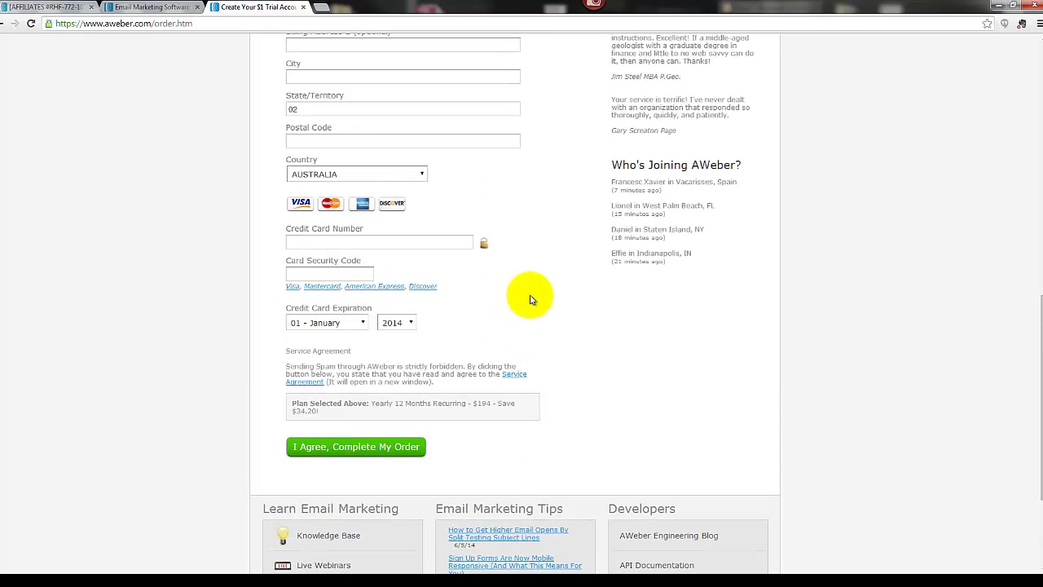
scroll(529, 305, up, 5)
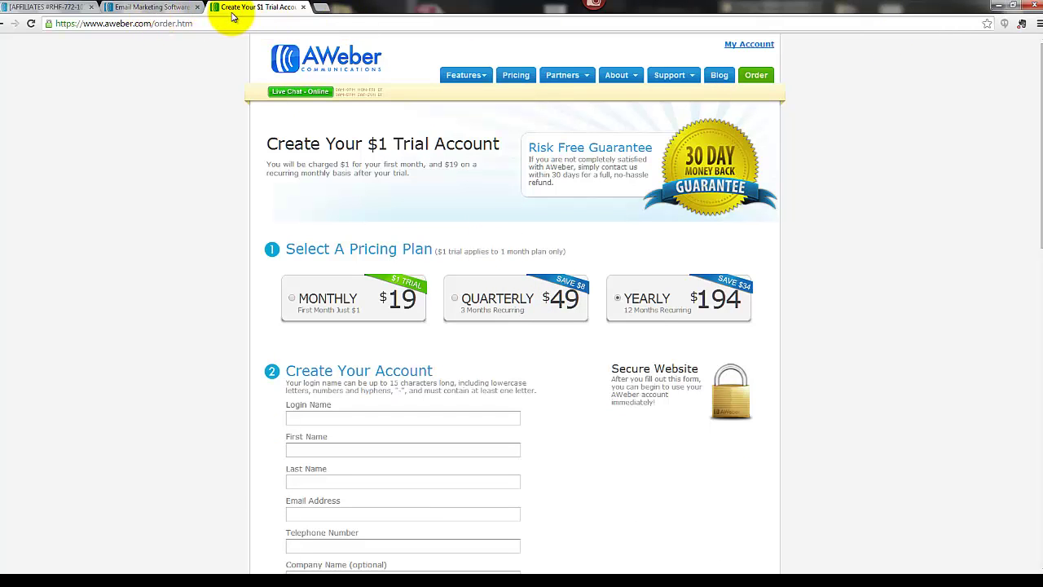
Close the order and affiliates tabs, then log in with the saved customer login and password
click(303, 8)
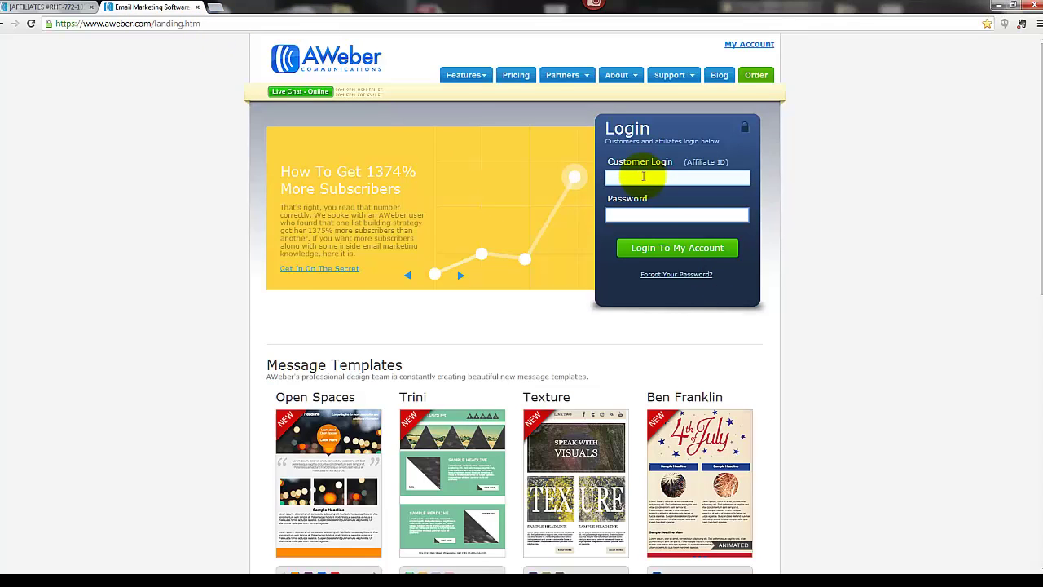
click(92, 7)
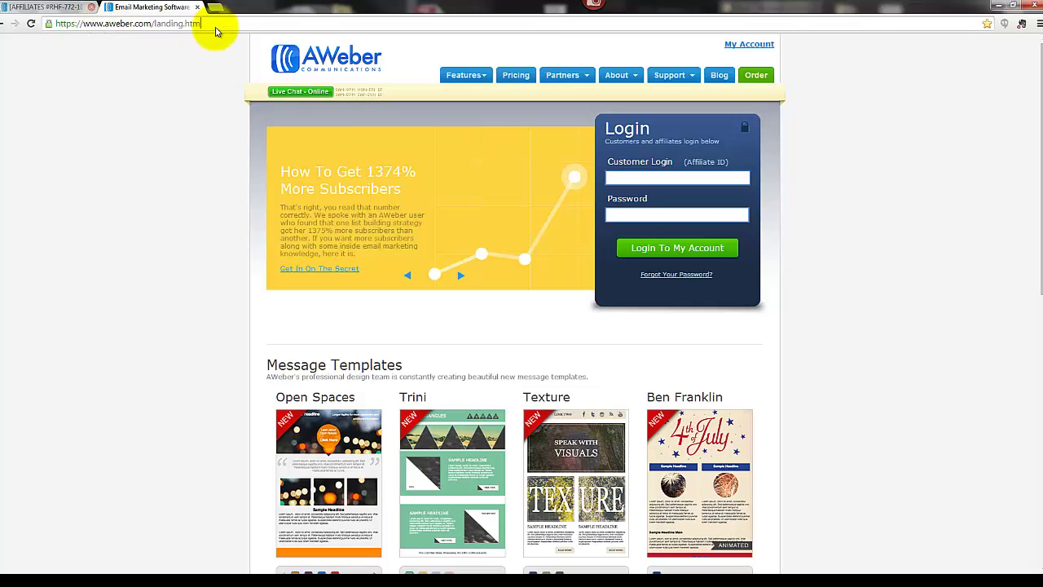
click(704, 176)
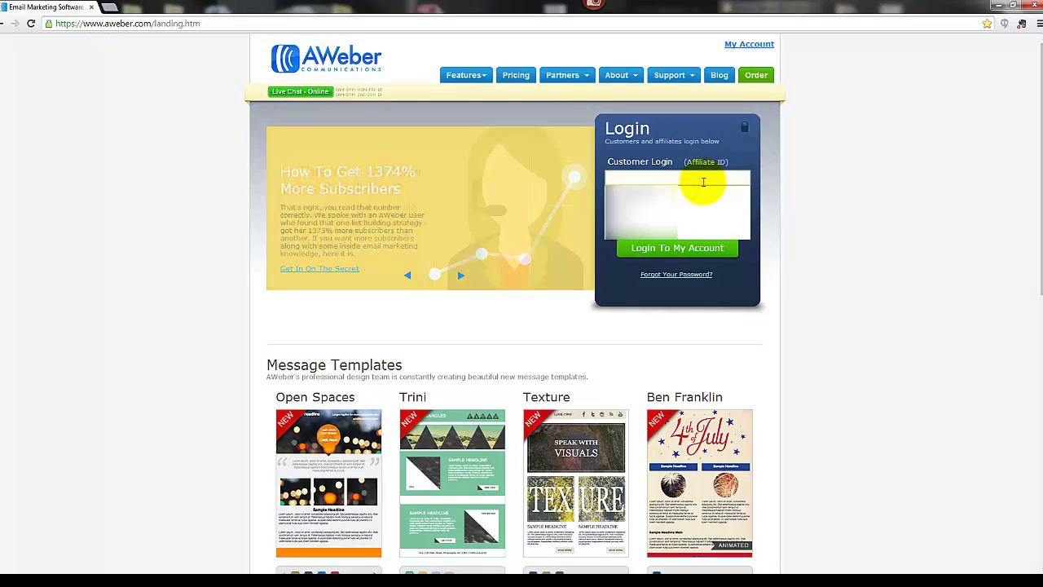
click(691, 208)
click(687, 216)
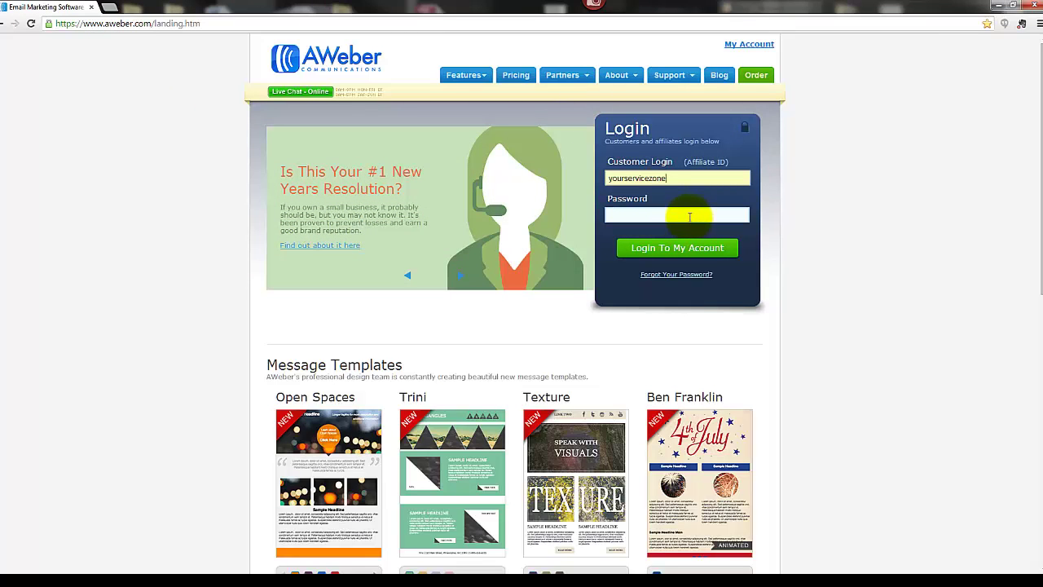
click(689, 216)
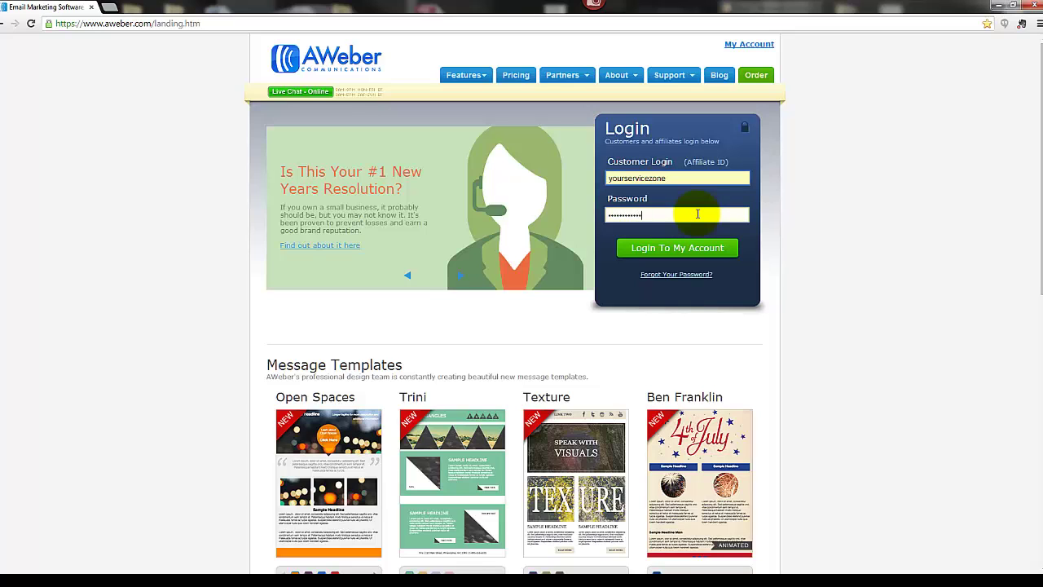
key(Return)
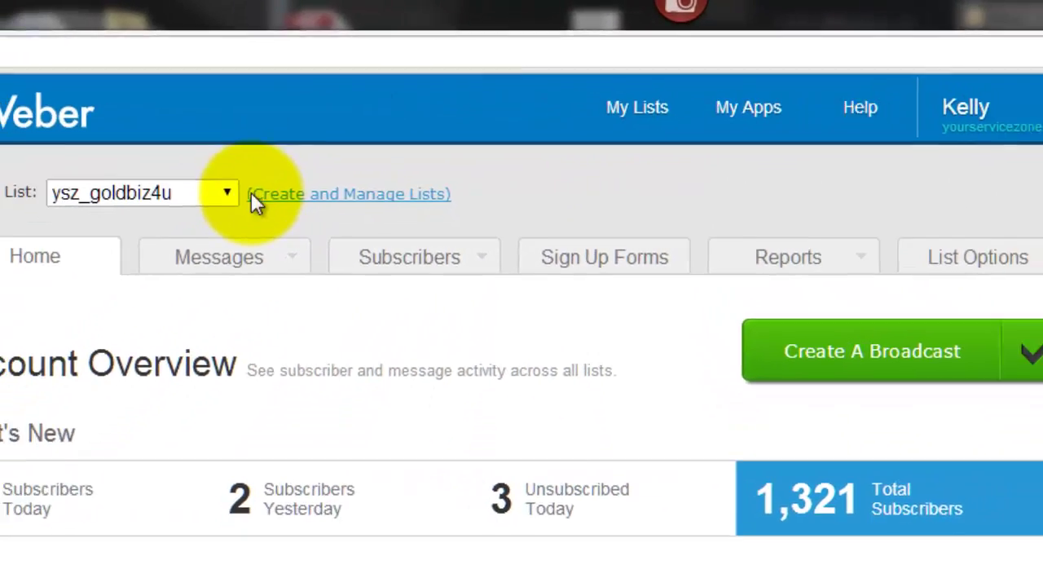
Open Create and Manage Lists from the Account Overview
click(322, 190)
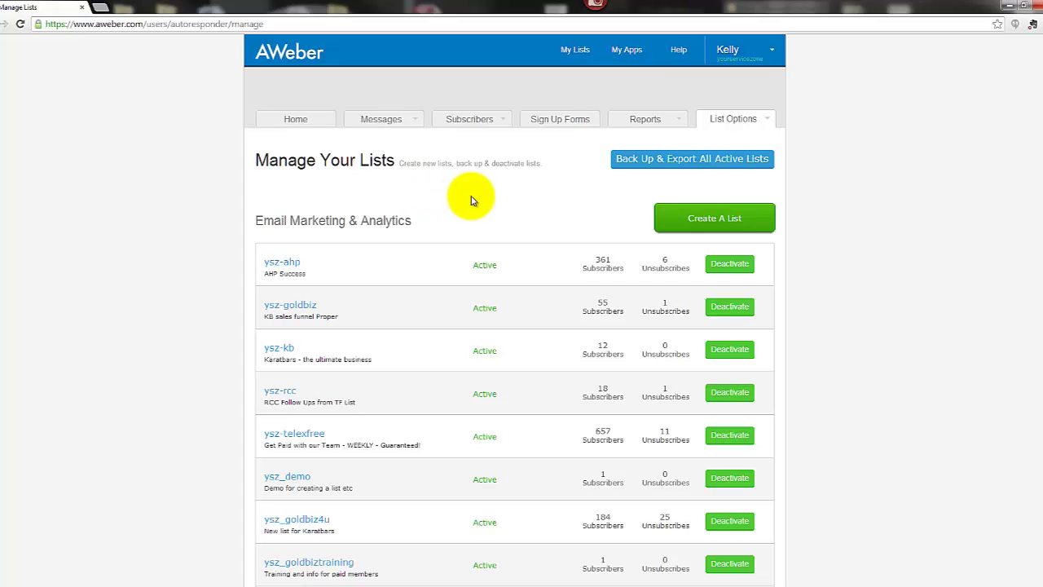
click(730, 222)
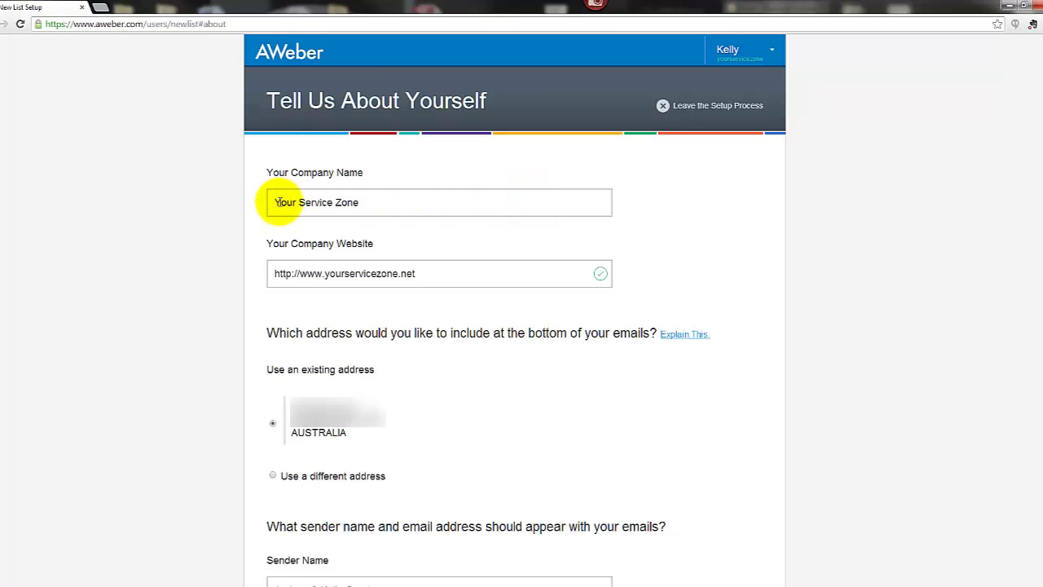
drag(261, 200, 372, 202)
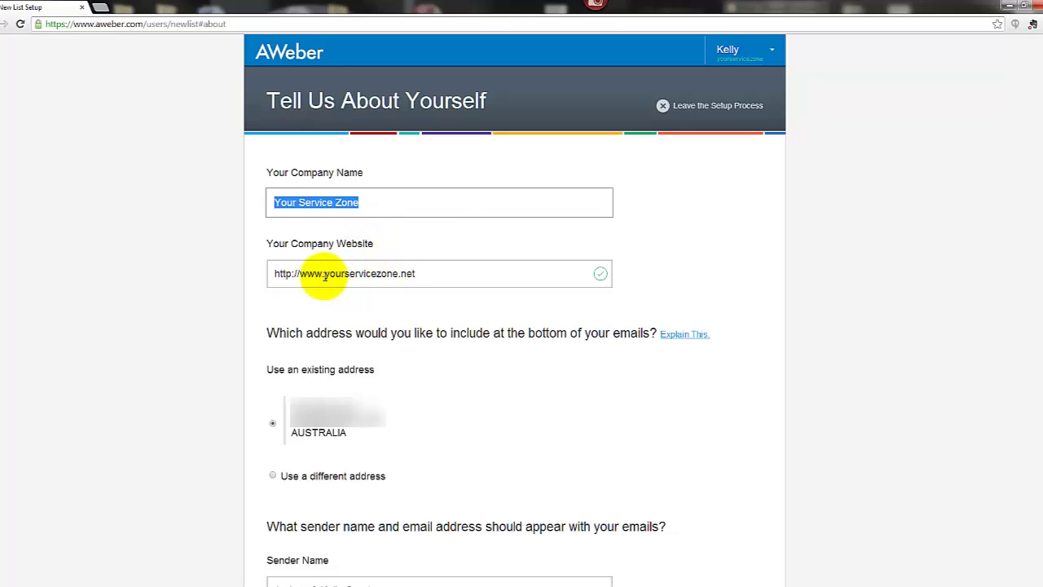
click(325, 276)
key(BackSpace)
key(BackSpace)
key(BackSpace)
key(BackSpace)
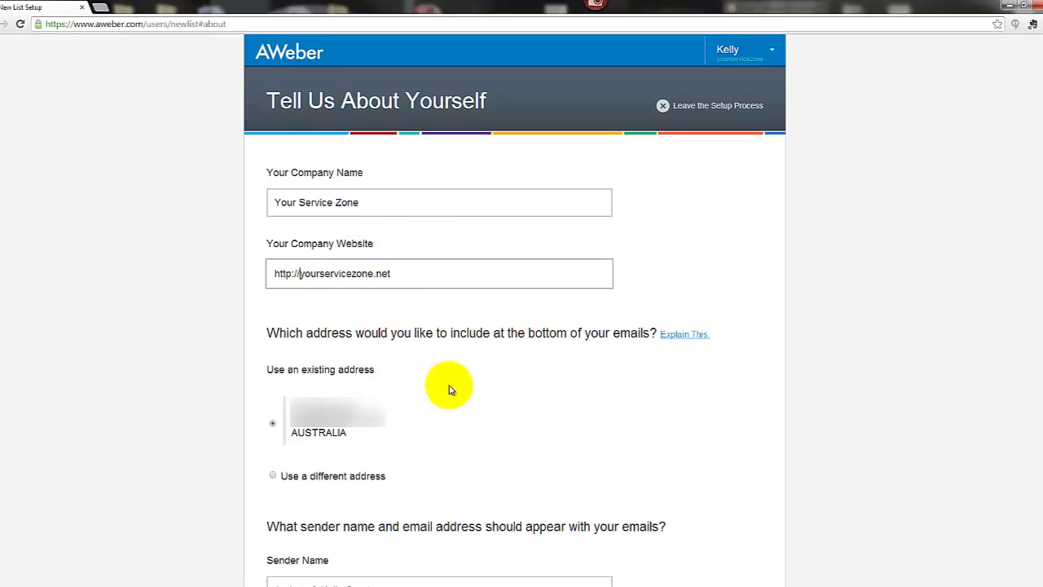
key(End)
click(451, 310)
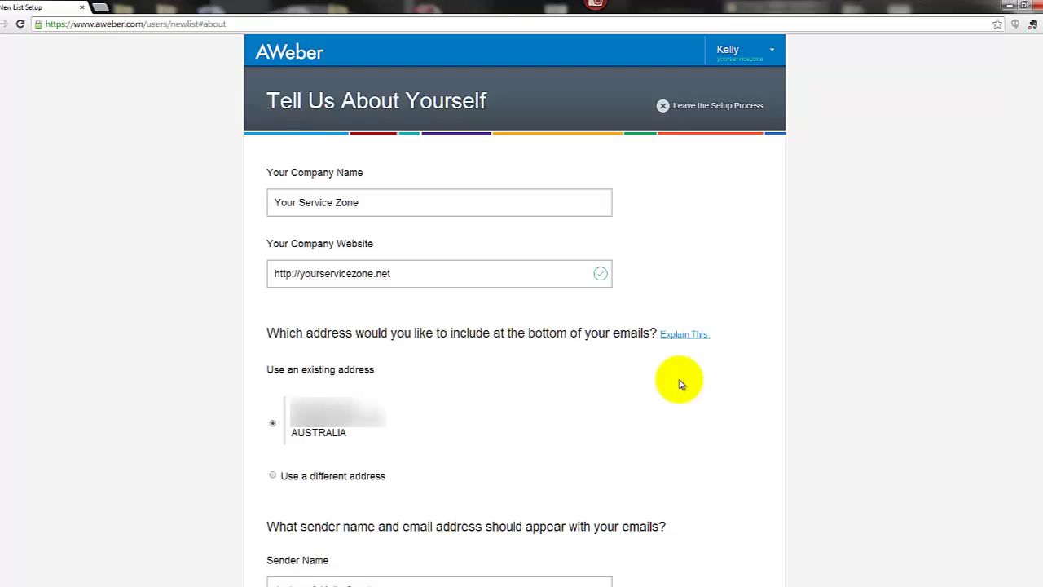
scroll(681, 383, down, 4)
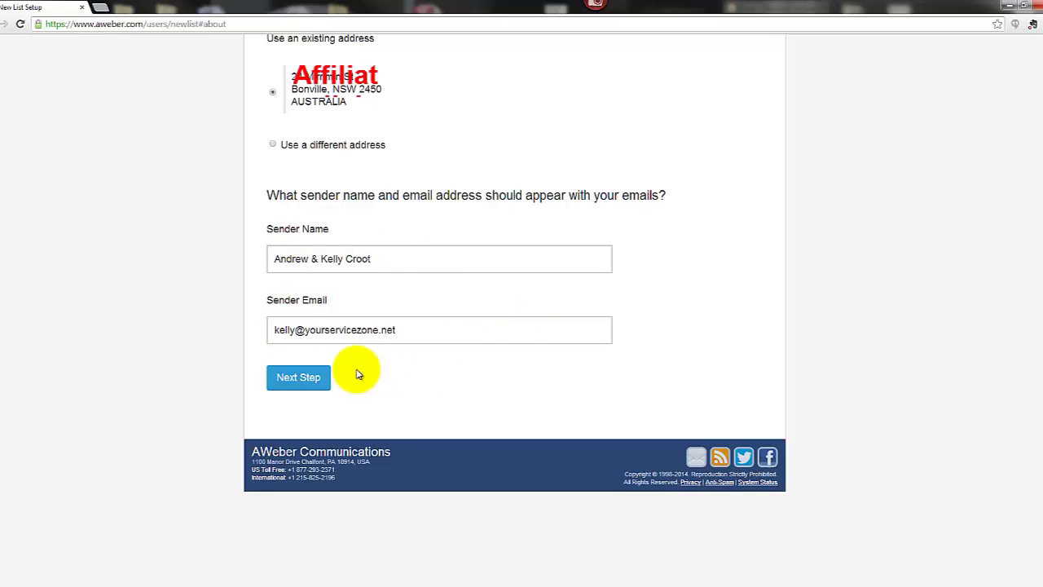
Continue to the naming step and enter 'coffee_widgets' as the List Name
click(302, 376)
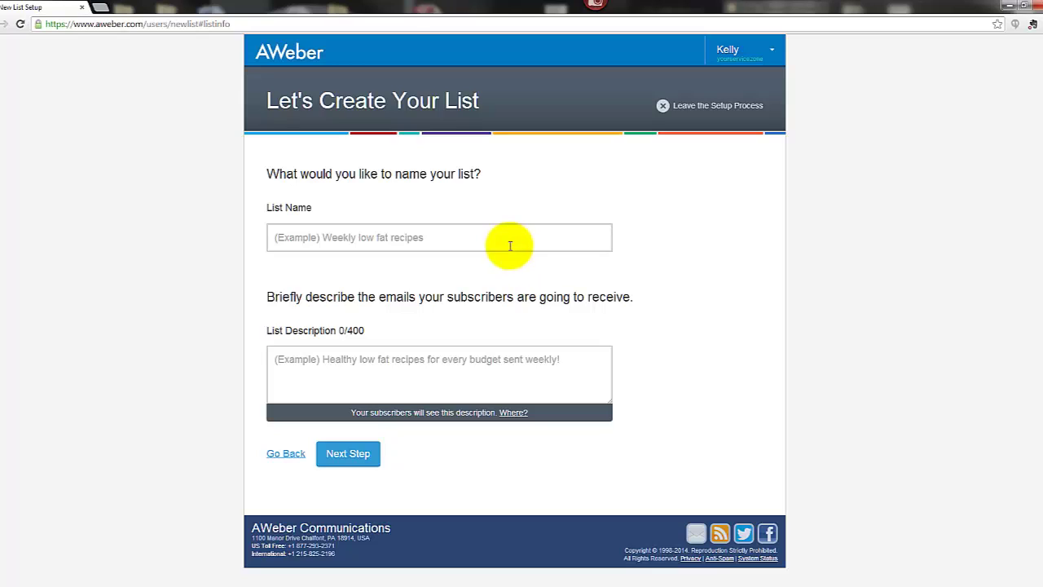
click(523, 248)
text(coffee)
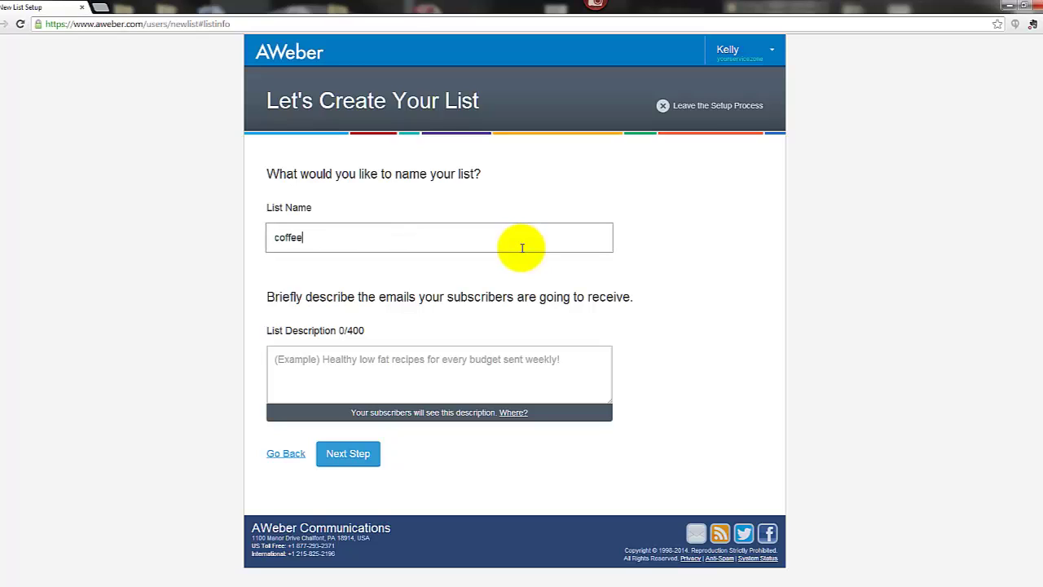
text(widge)
key(BackSpace)
key(BackSpace)
text(gets)
key(Left)
key(Left)
key(Left)
key(Left)
key(Left)
key(Left)
key(Left)
text(_)
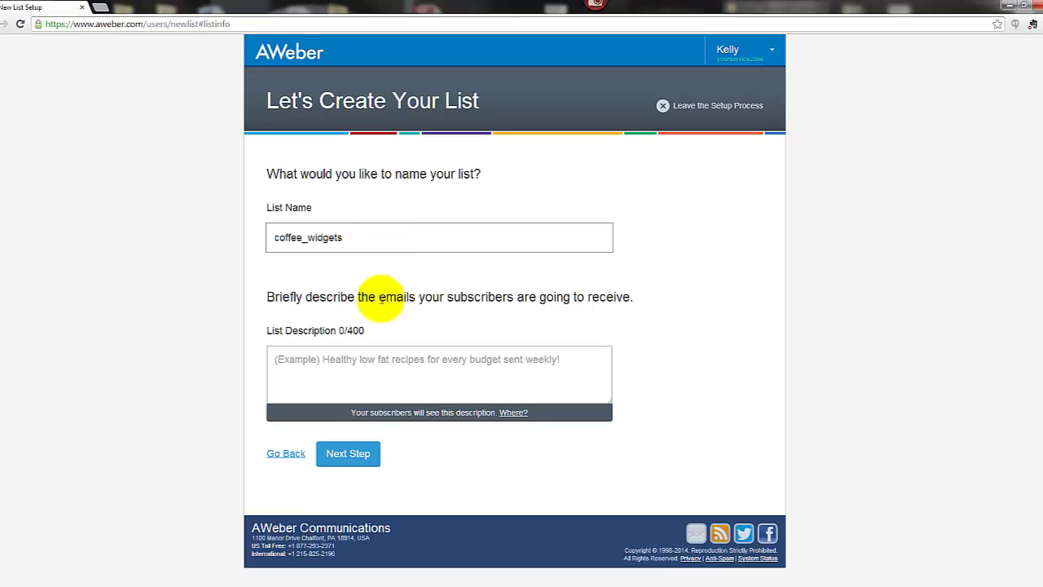
Enter 'New list for my coffee widget business.' as the description and check the Where? help
click(426, 381)
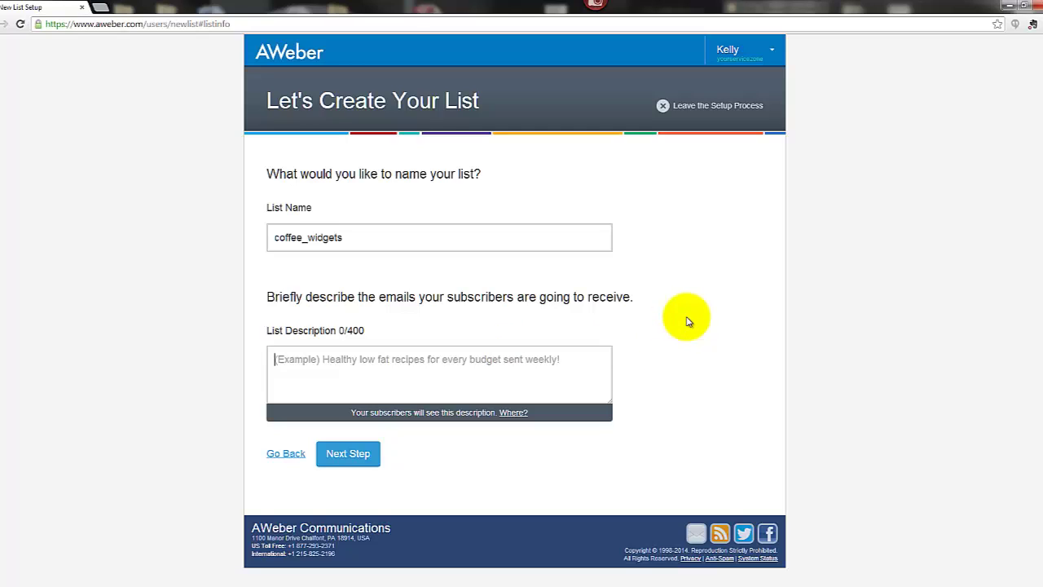
text(New list of)
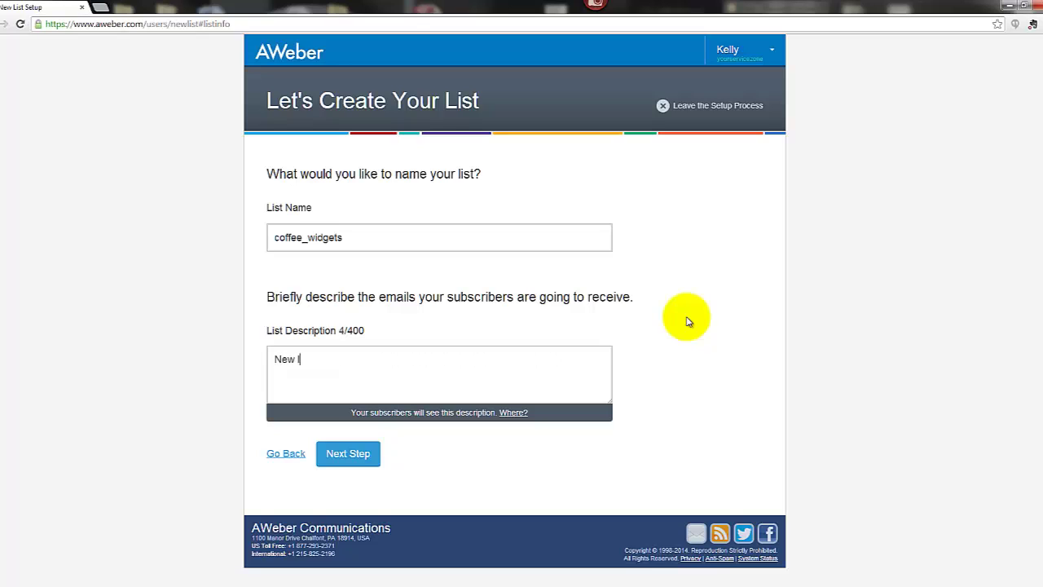
key(BackSpace)
key(BackSpace)
text(for my coffee wi)
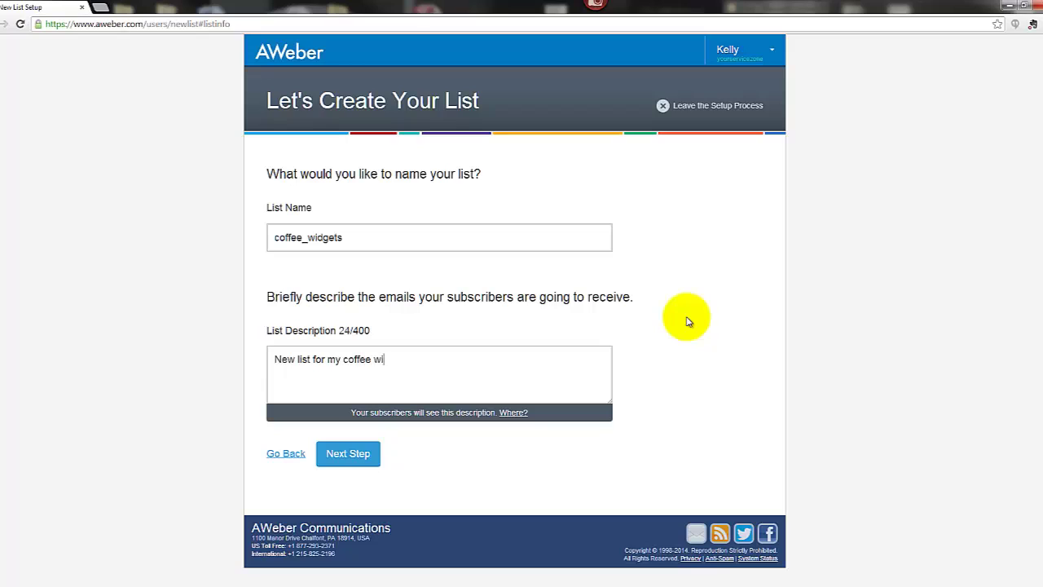
text(dget business.)
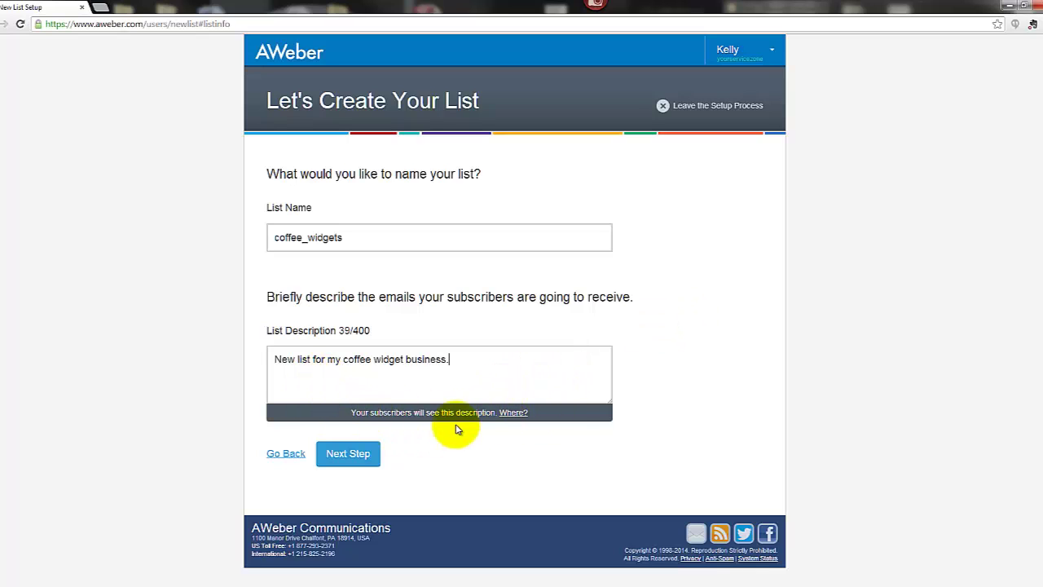
click(512, 414)
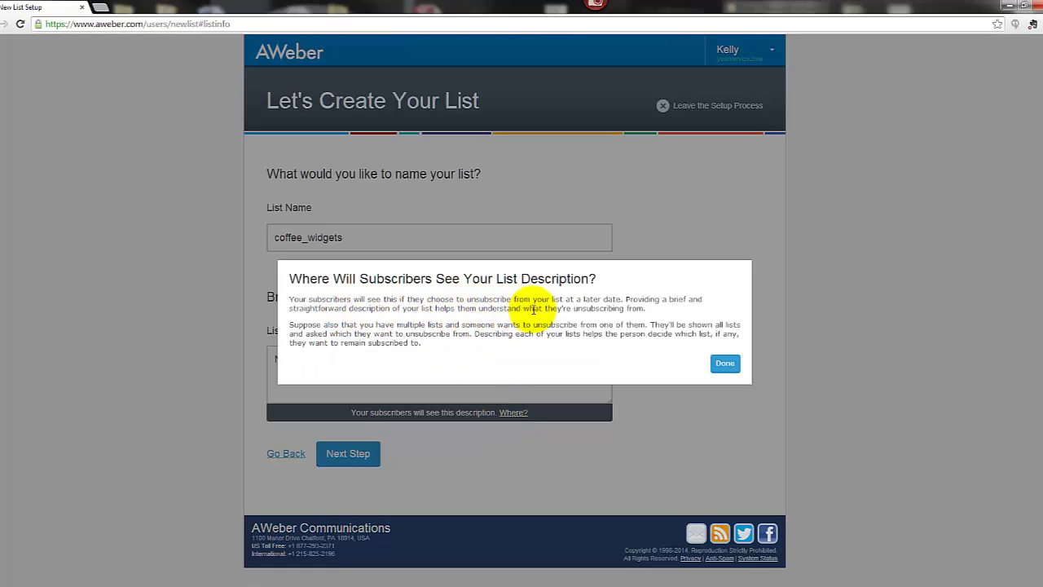
click(733, 368)
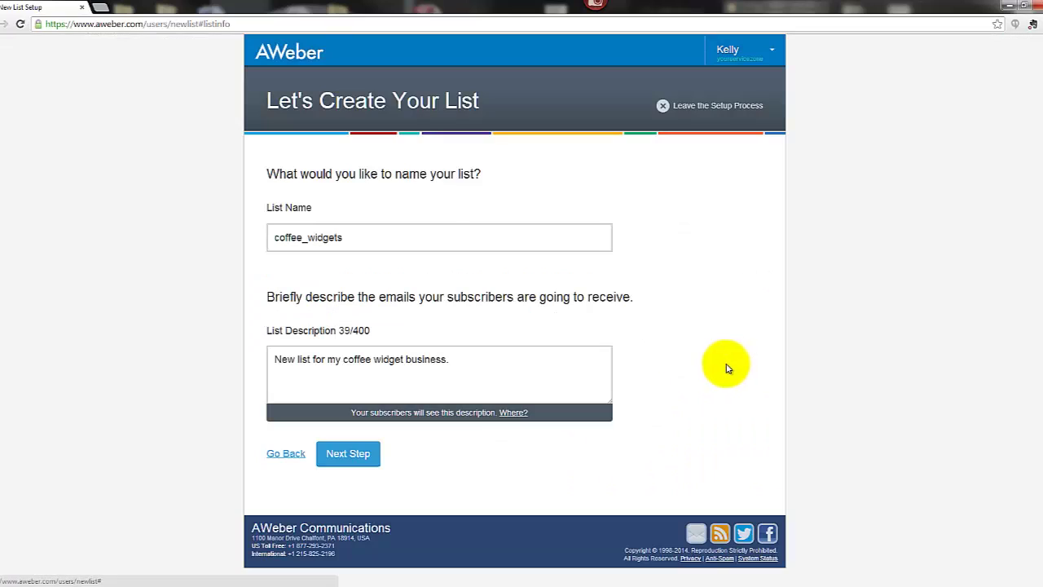
Continue to the confirmation message step and review its 'Confirm your subscription.' message body
click(360, 458)
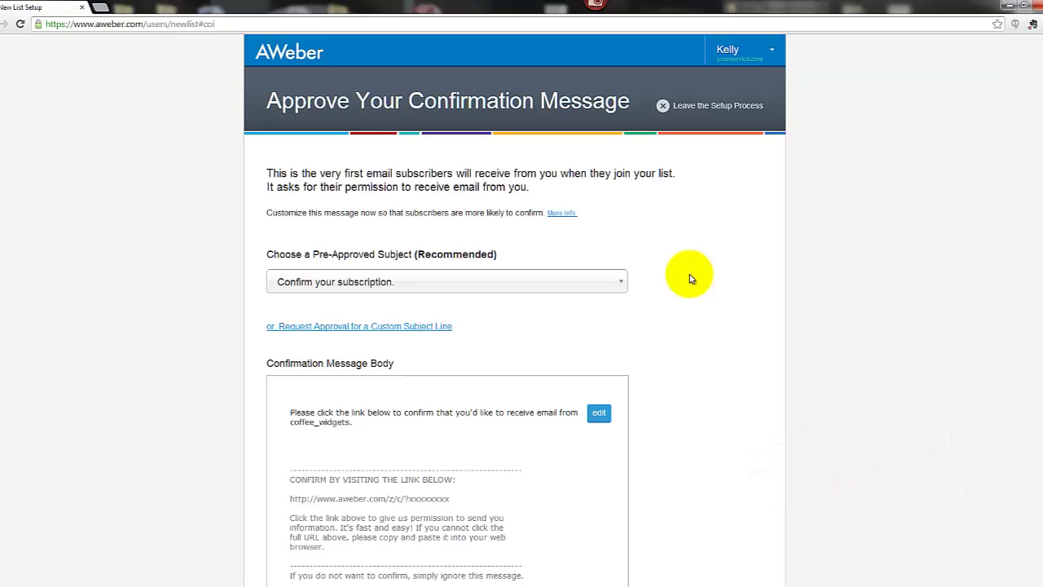
scroll(681, 281, down, 3)
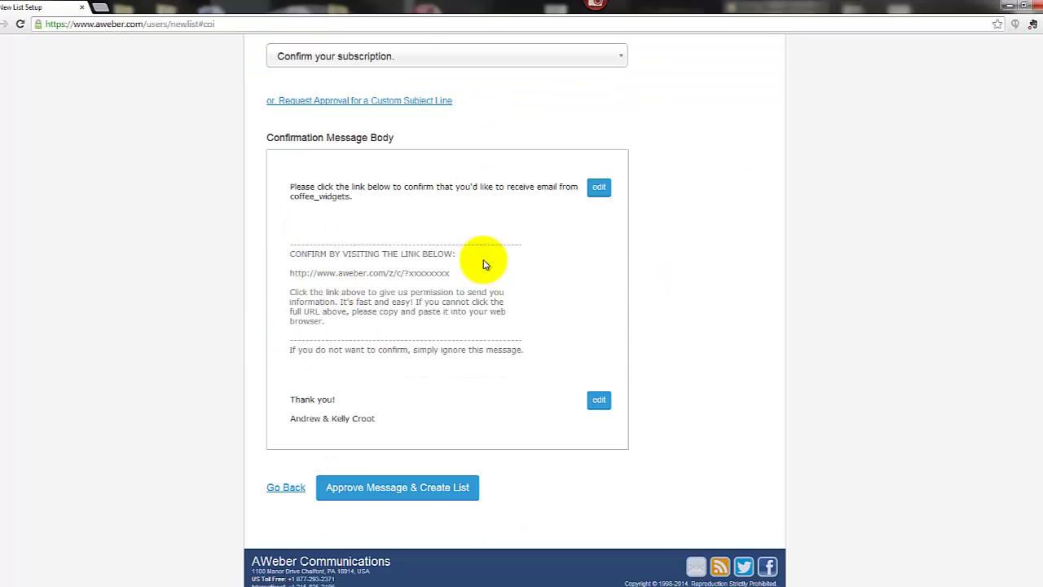
scroll(685, 236, up, 1)
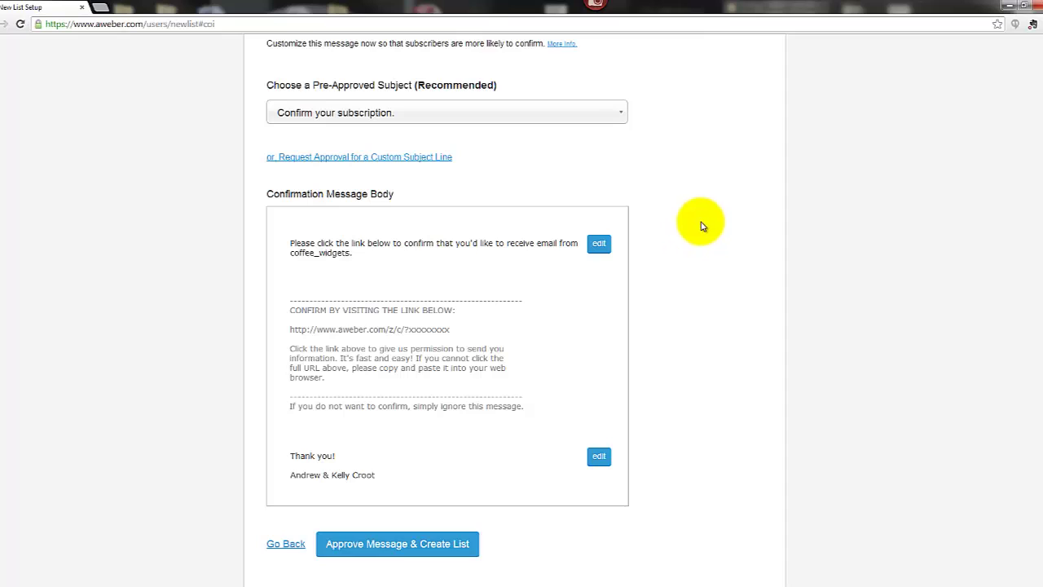
Keep 'Confirm your subscription.' as the pre-approved subject and approve the message to create the list
click(621, 118)
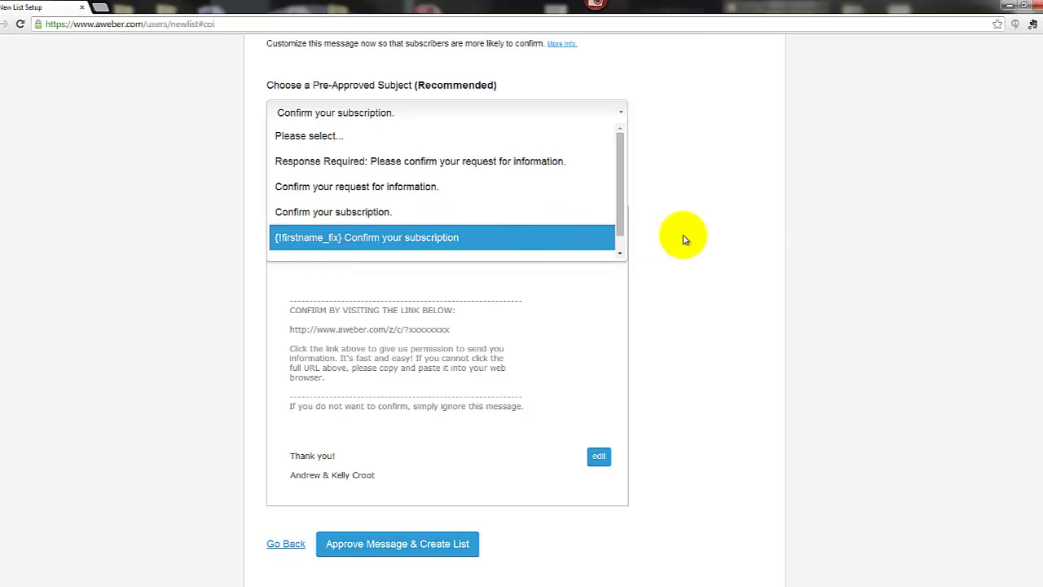
mouse_move(620, 226)
mouse_down()
mouse_move(615, 242)
mouse_move(619, 213)
mouse_up()
click(654, 207)
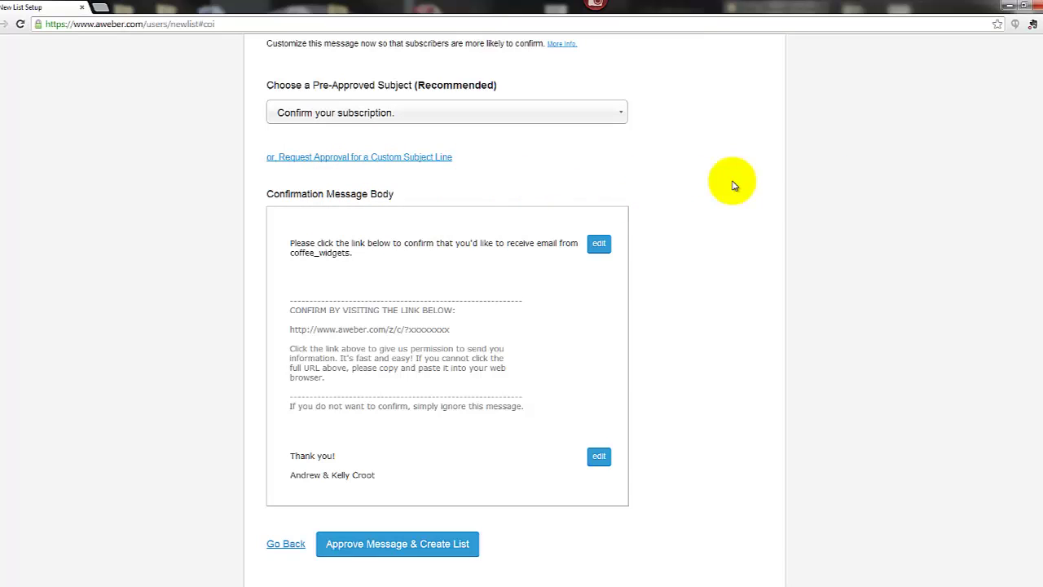
scroll(709, 181, down, 1)
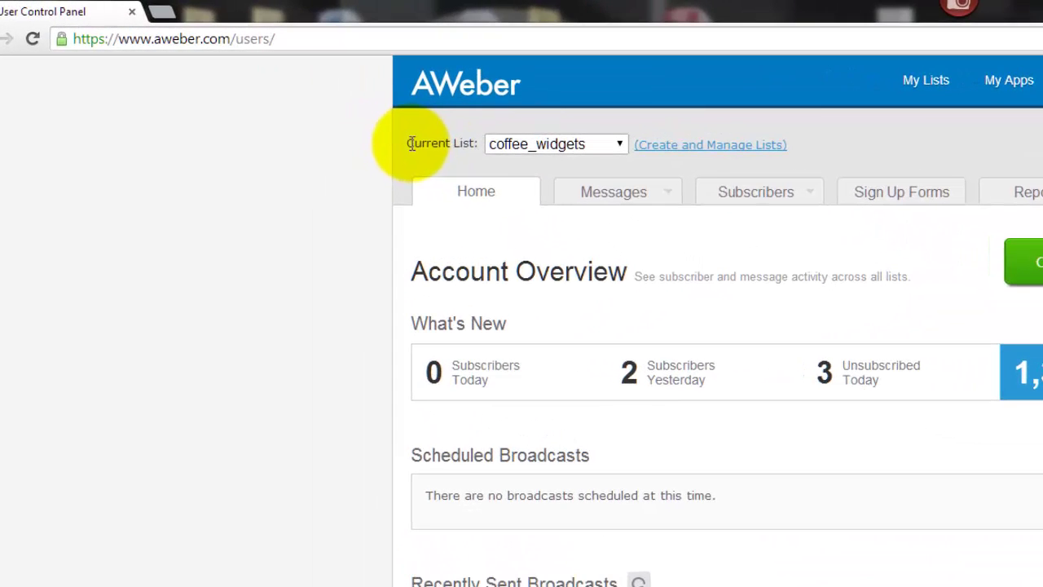
drag(255, 88, 298, 89)
click(481, 146)
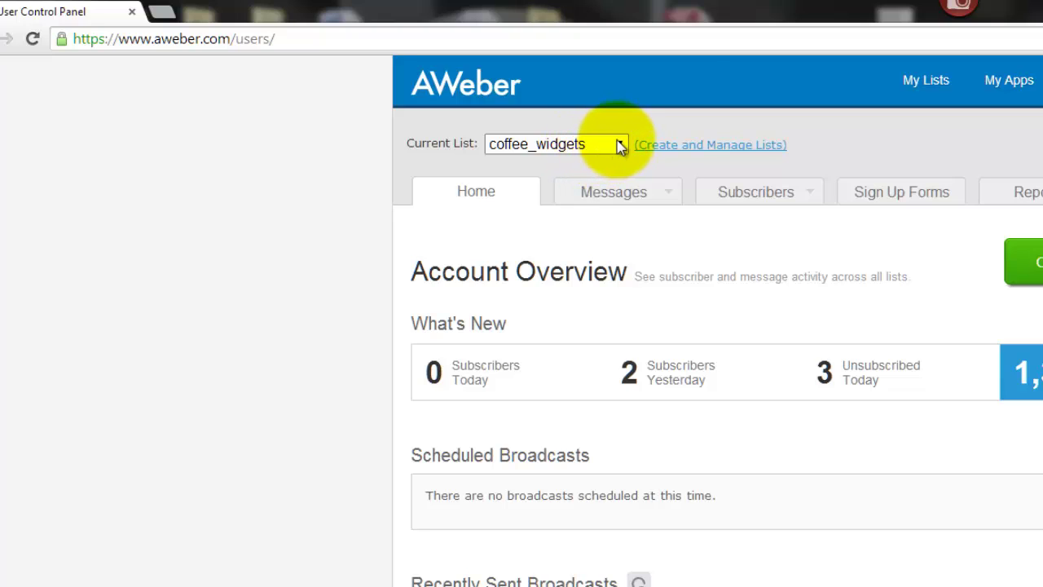
click(621, 146)
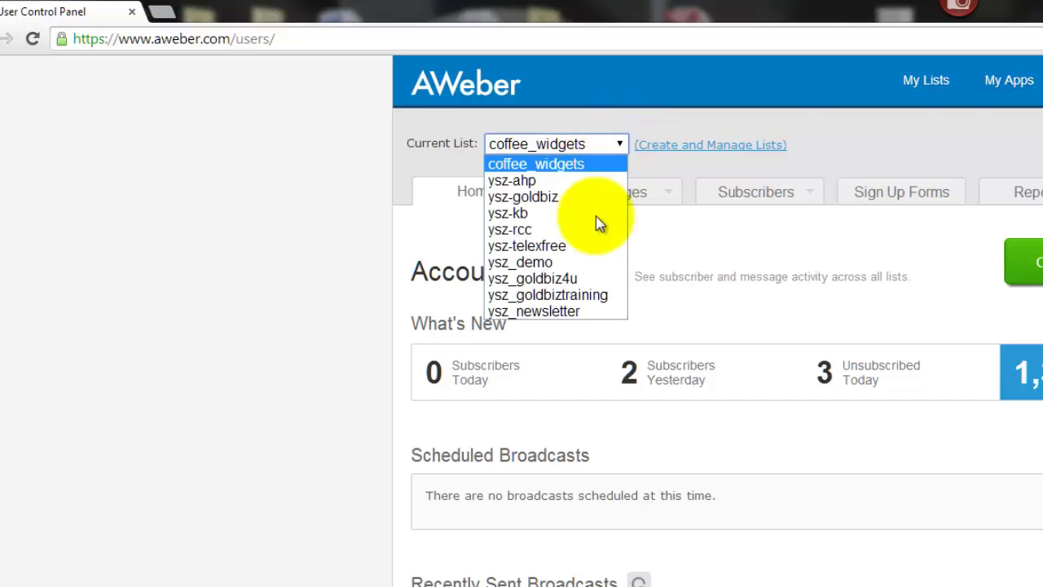
click(619, 144)
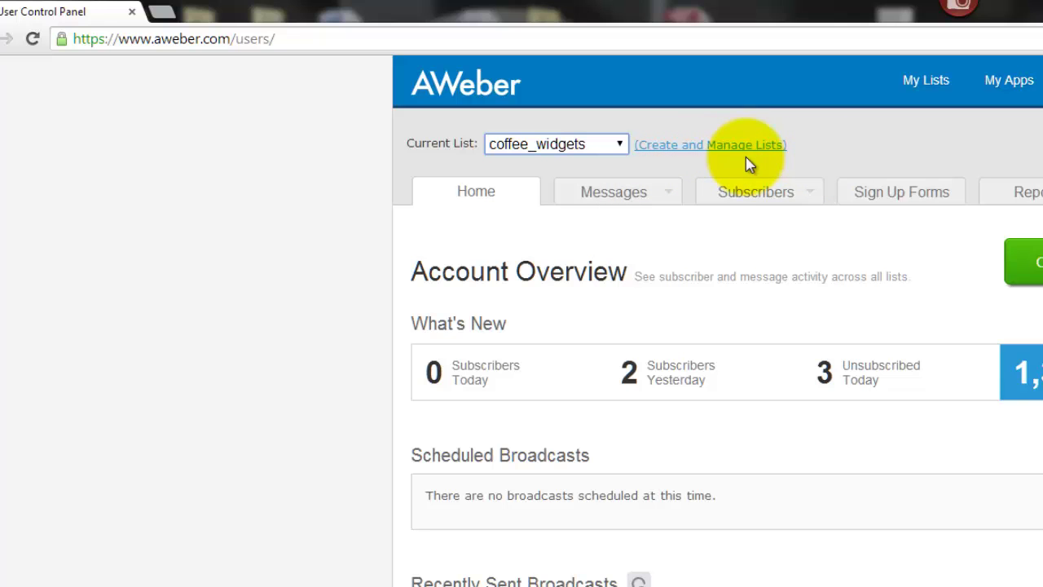
click(830, 155)
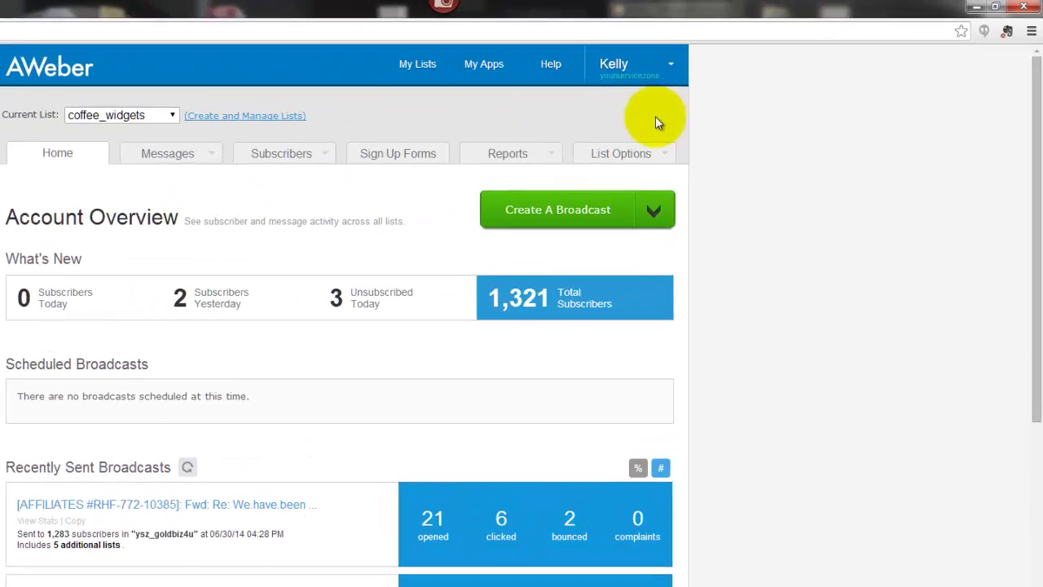
mouse_move(639, 158)
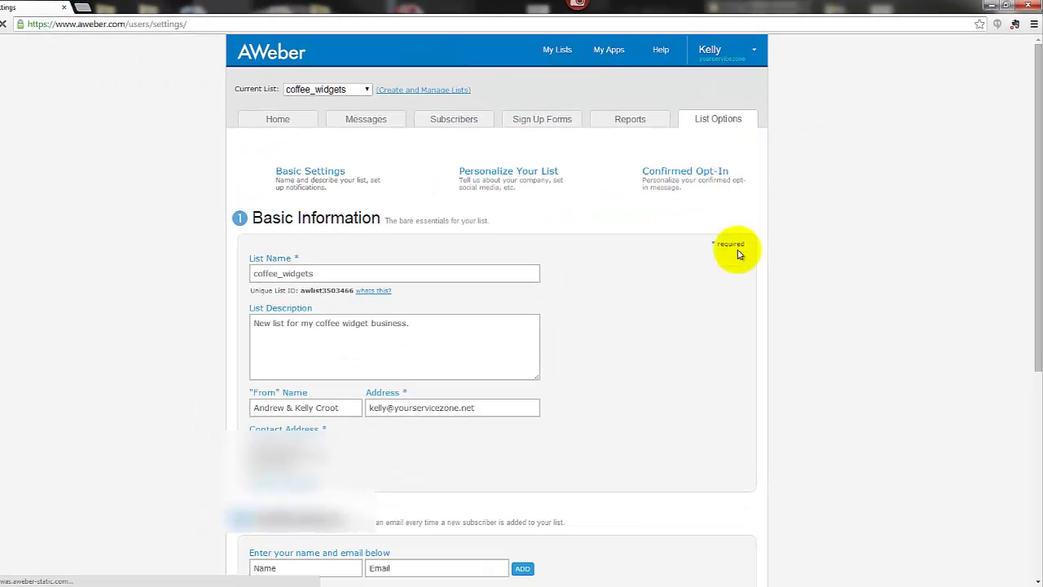
Review the coffee_widgets List Name and Unique List ID, then save the basic list settings
scroll(513, 259, down, 1)
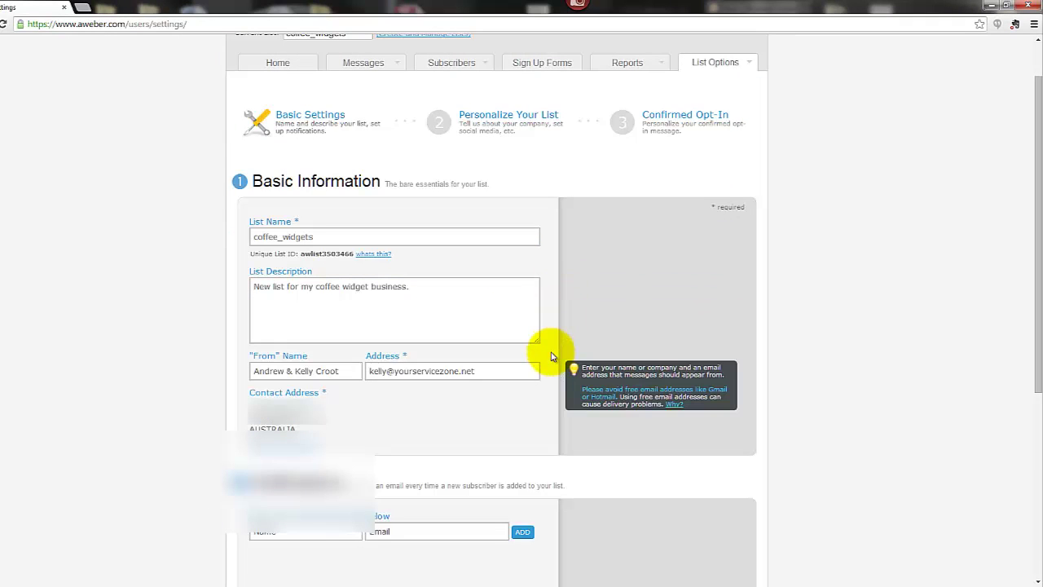
scroll(538, 352, down, 1)
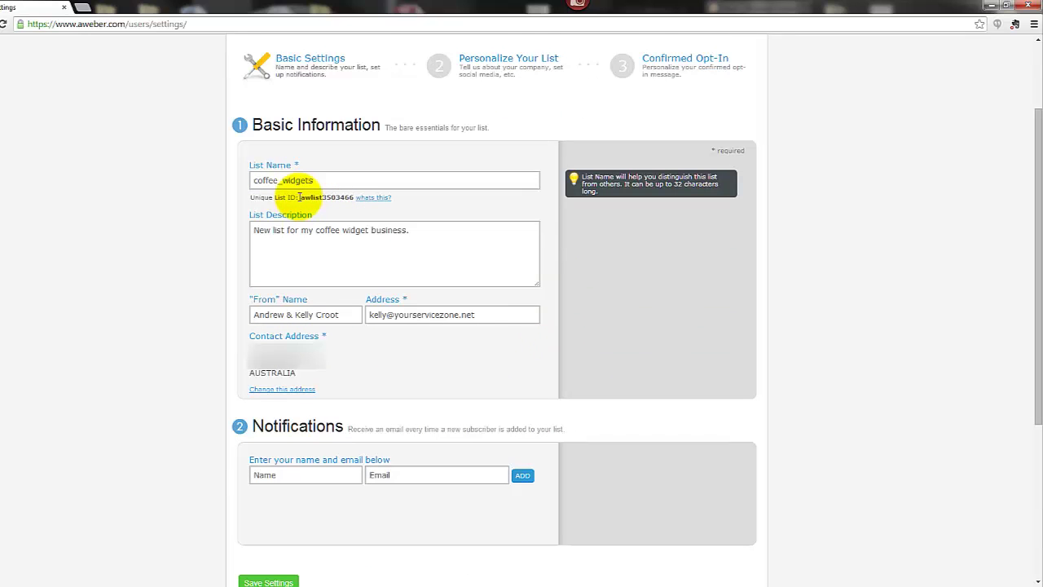
drag(300, 197, 355, 197)
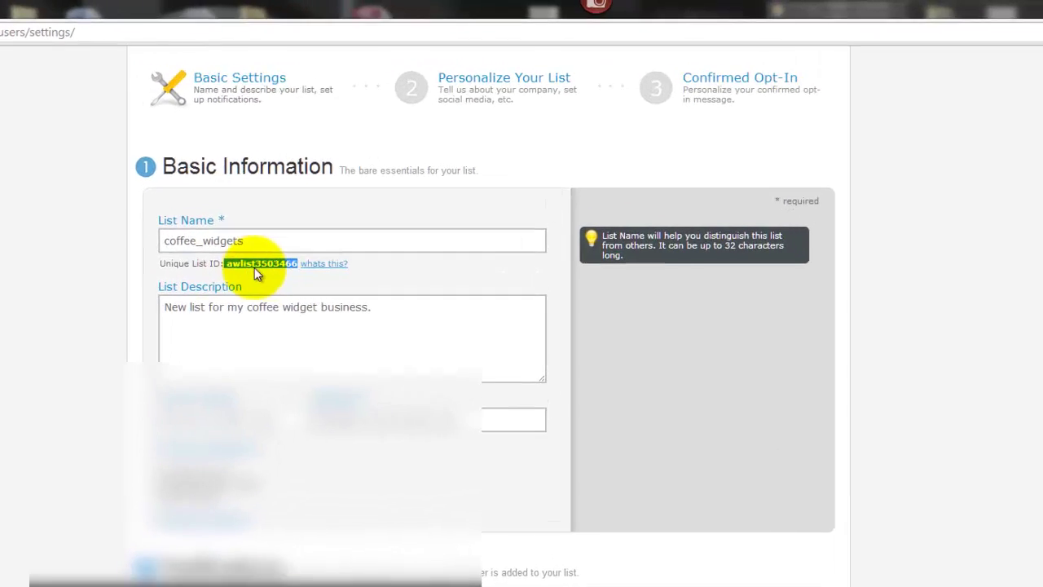
click(149, 264)
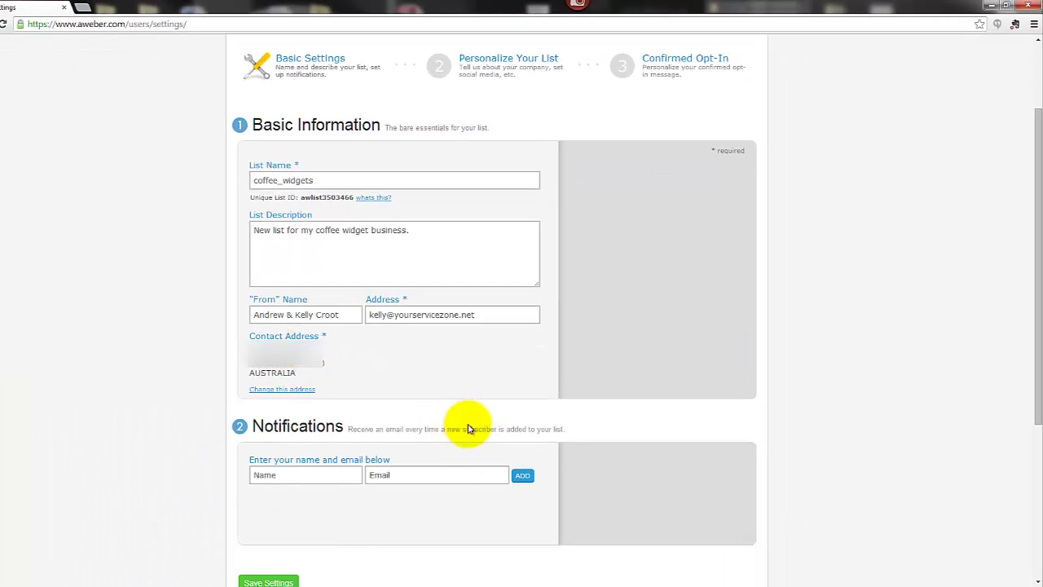
click(268, 581)
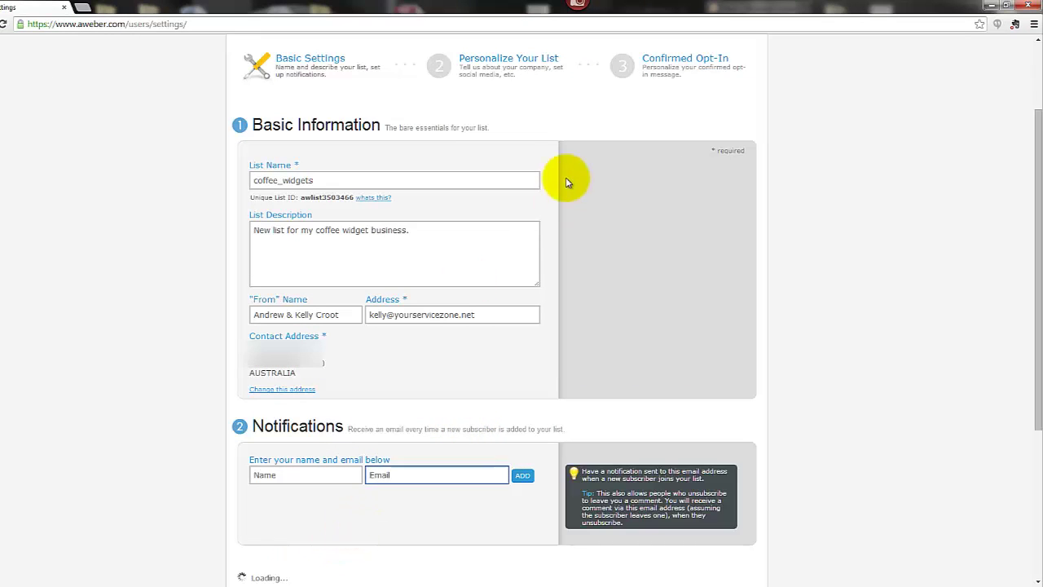
Review the coffee_widgets company branding and connected Twitter and Facebook sharing details
click(465, 59)
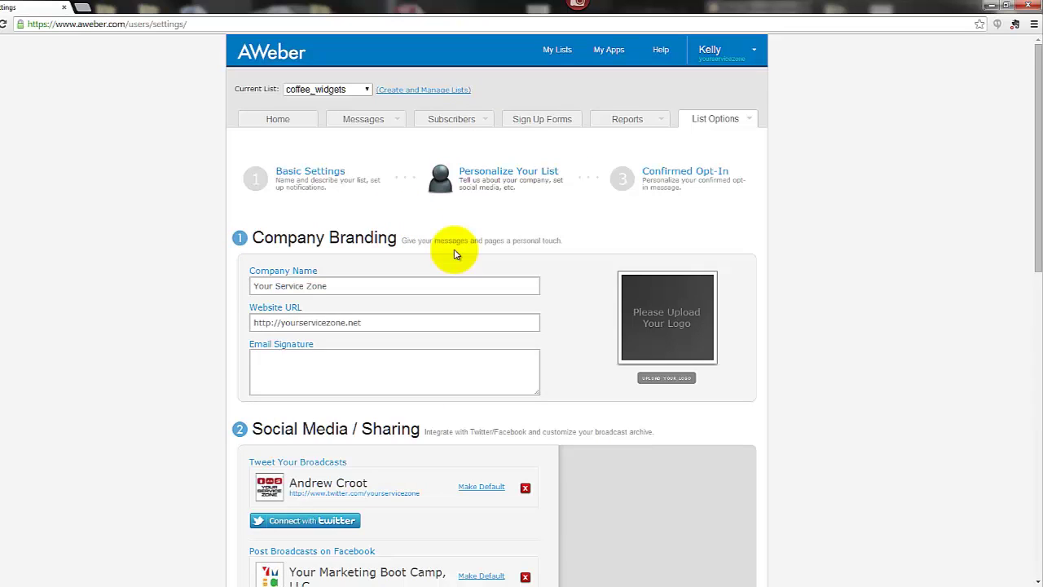
scroll(454, 255, down, 3)
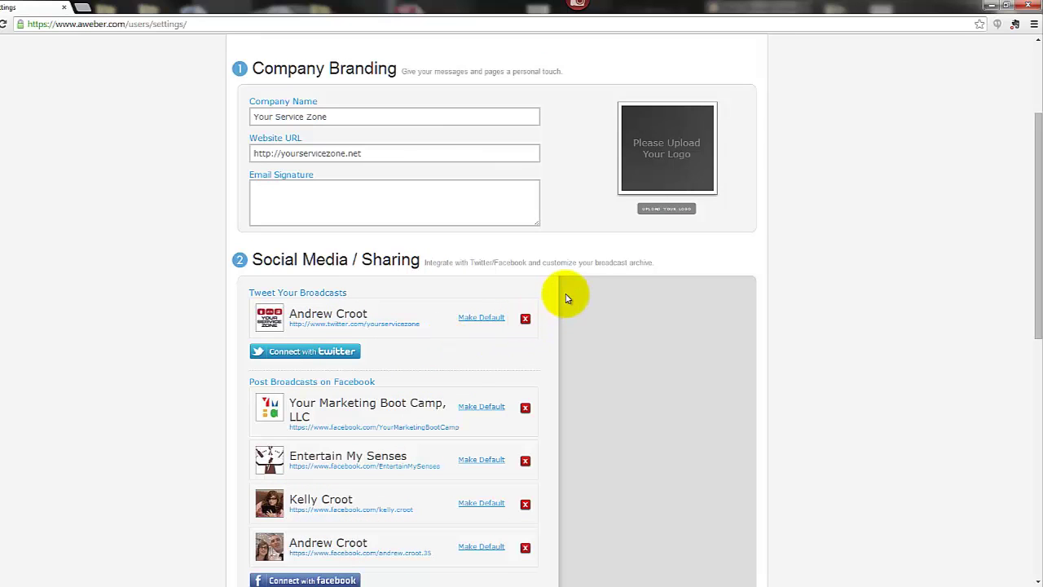
scroll(567, 289, up, 3)
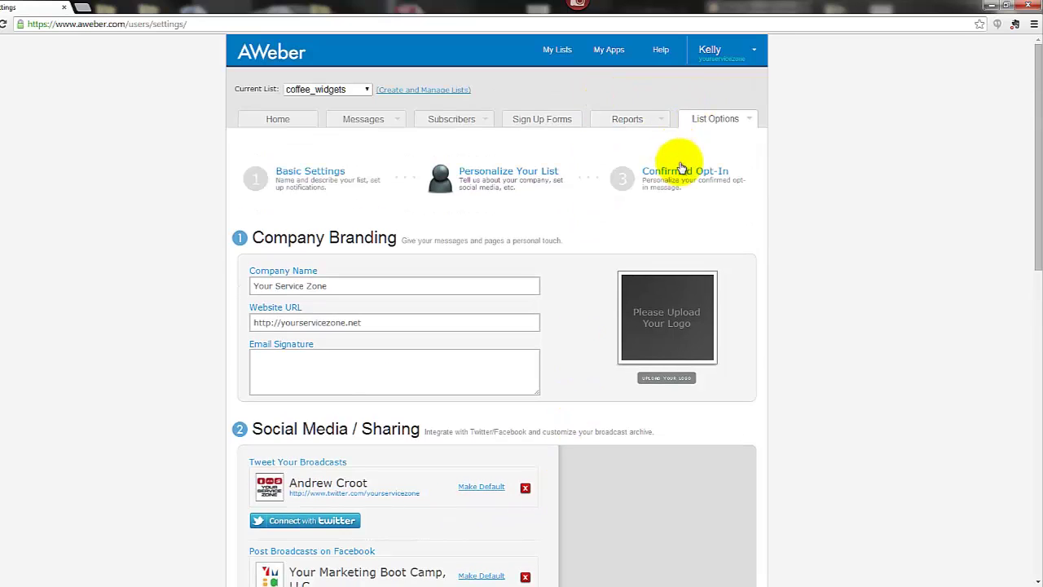
Turn Require Opt-In on Web Forms OFF in the Confirmed Opt-In settings, confirming with Yes
click(681, 168)
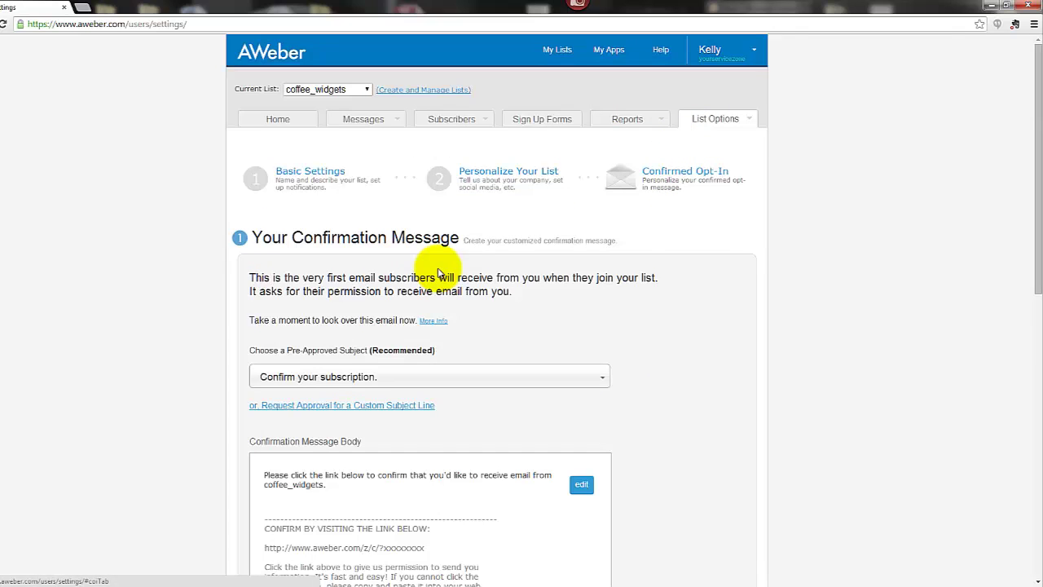
scroll(623, 240, down, 3)
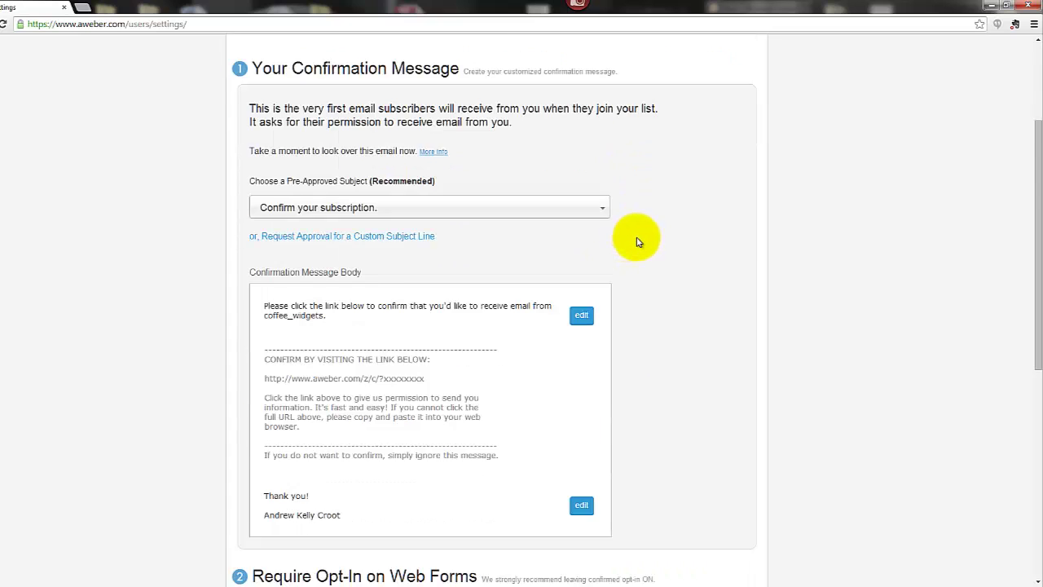
scroll(638, 242, down, 3)
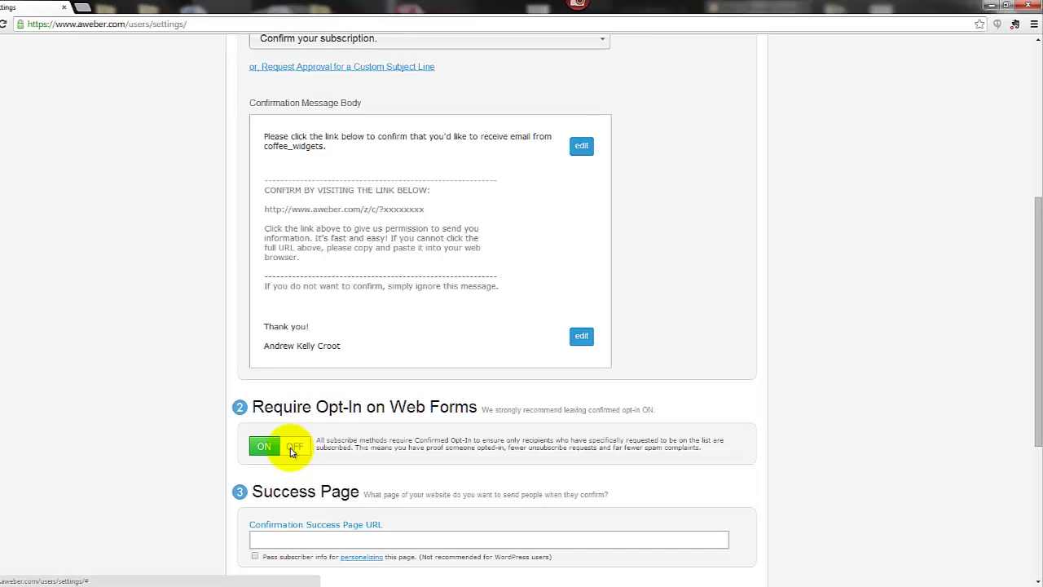
click(294, 449)
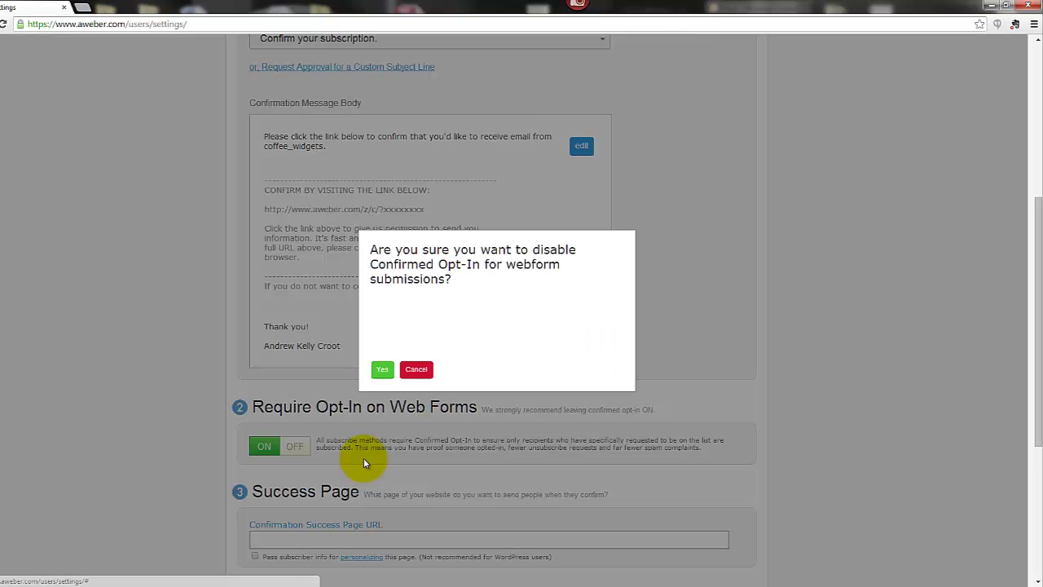
click(383, 371)
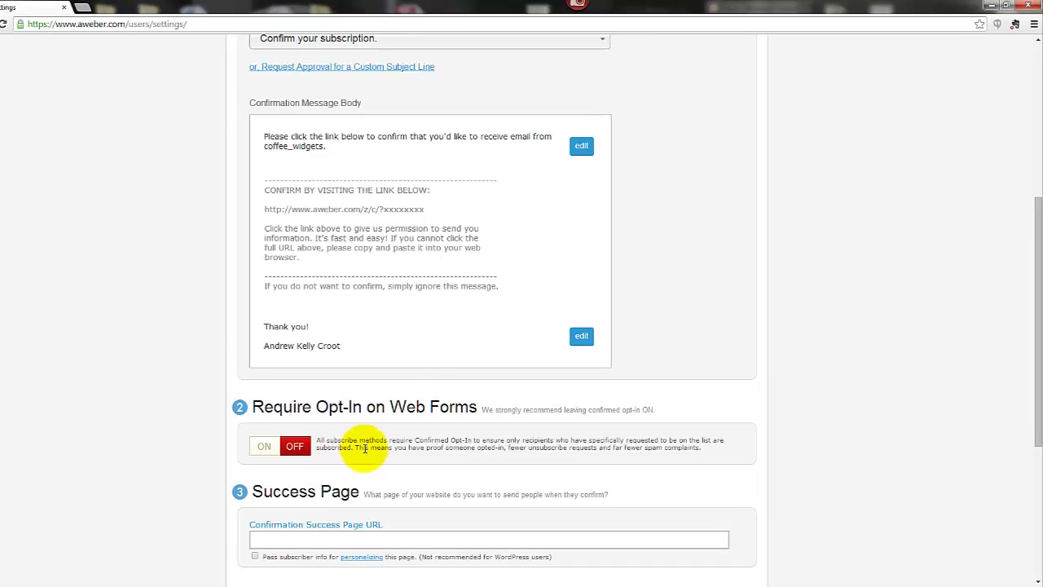
Save the Confirmed Opt-In settings, keeping 'Confirm your subscription.' as the confirmation subject
scroll(383, 448, down, 3)
click(305, 427)
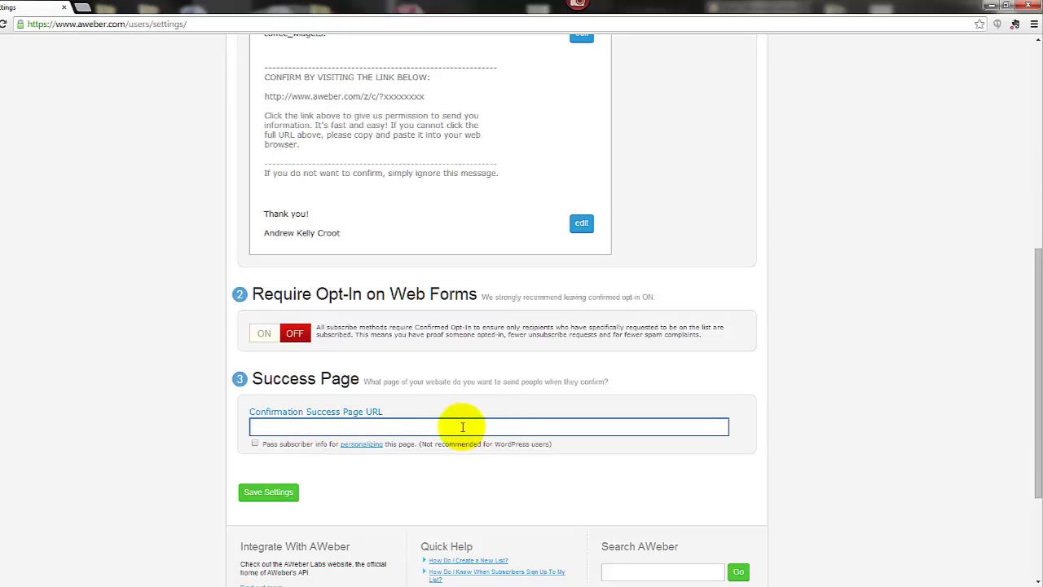
click(265, 491)
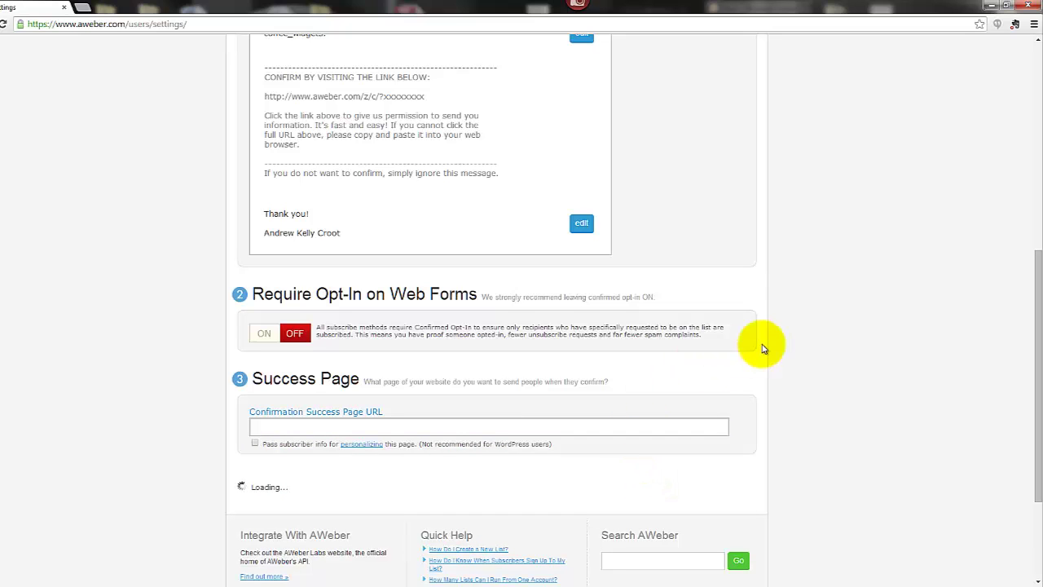
scroll(775, 342, up, 2)
scroll(775, 342, up, 4)
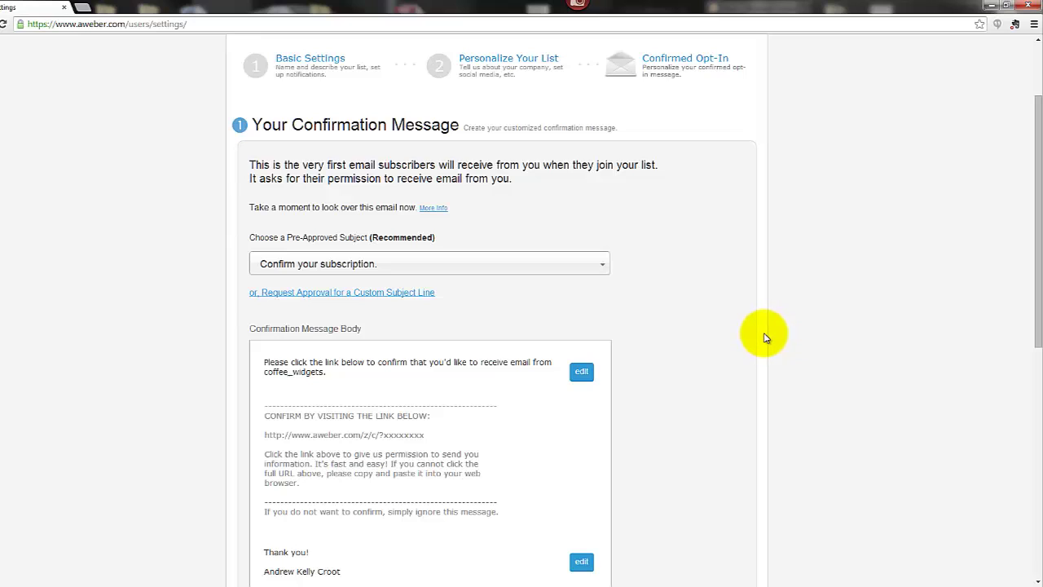
scroll(766, 337, up, 2)
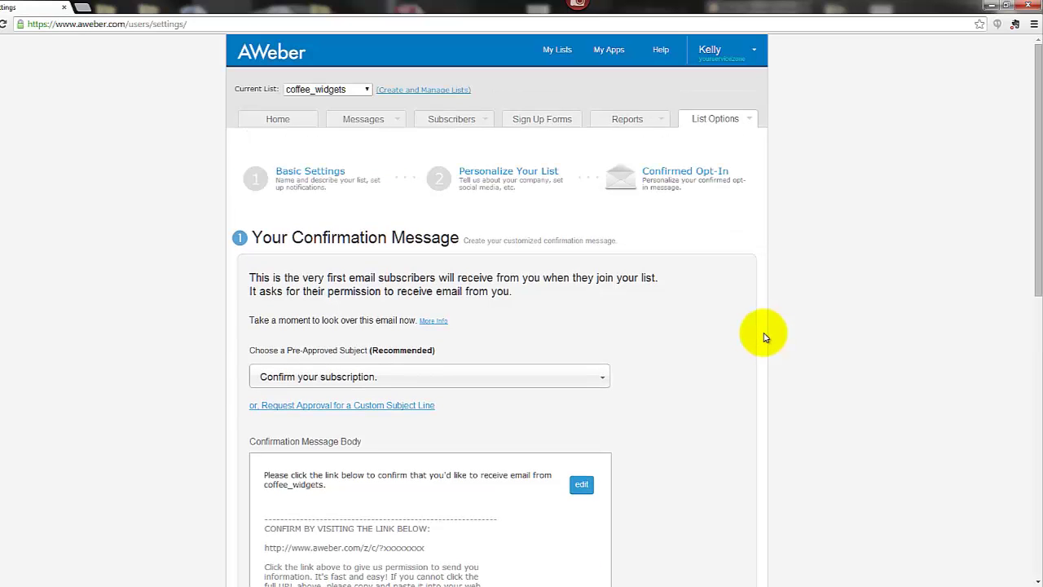